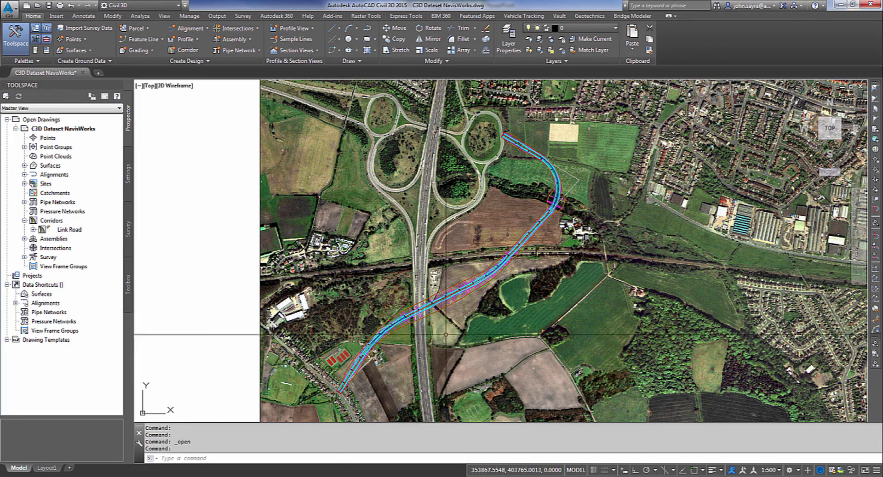
Step: Select the Link Road corridor and read its station and offset tooltips along the route, then zoom back out
scroll(460, 296, "up", 2)
scroll(453, 304, "up", 2)
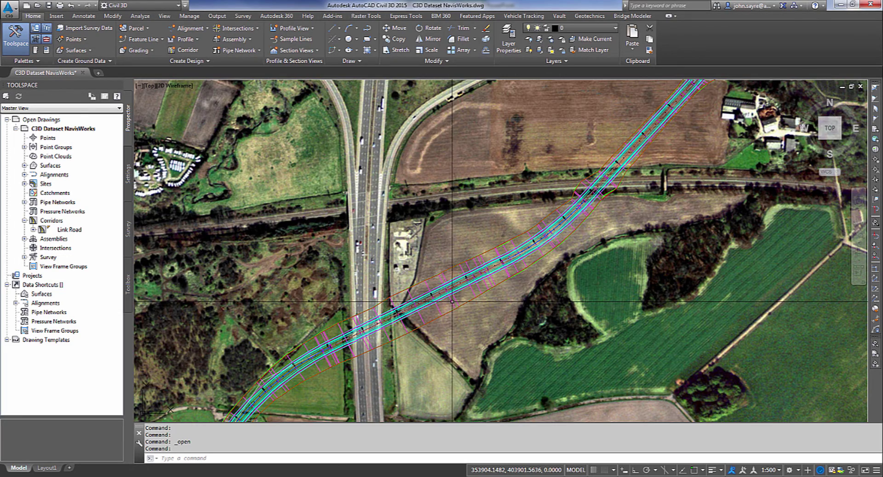
left_click(453, 303)
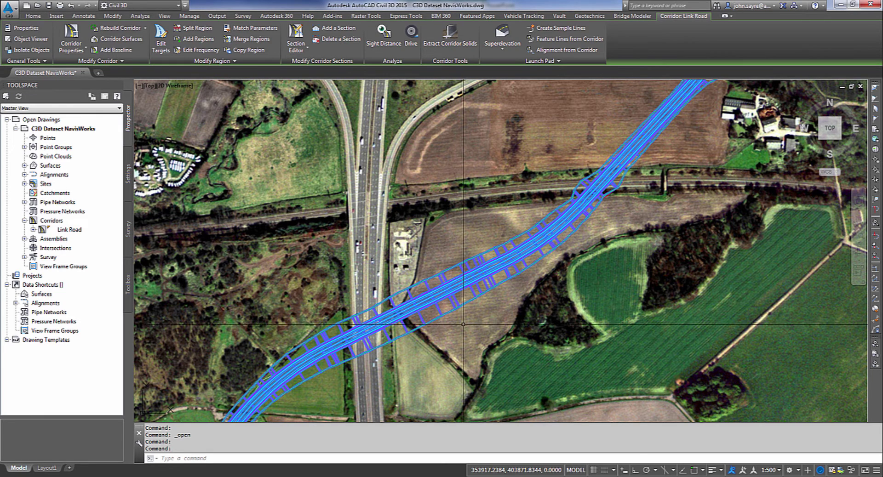
mouse_move(463, 325)
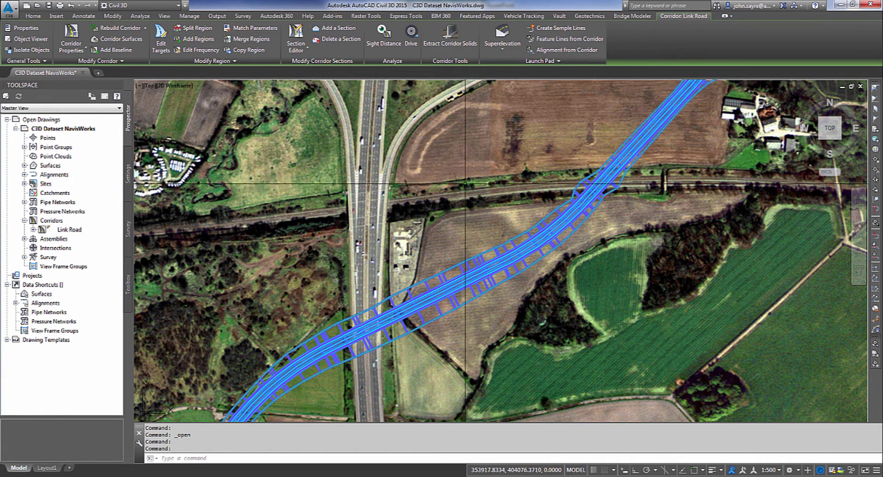
mouse_move(478, 235)
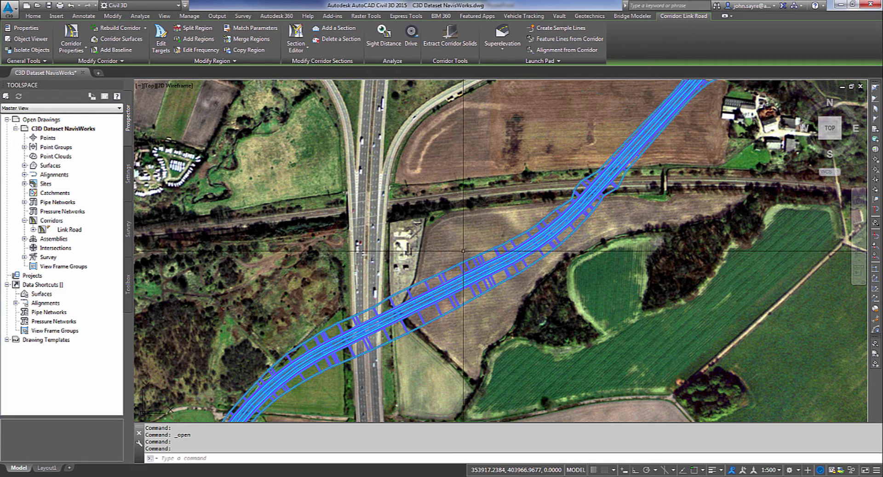
scroll(469, 304, "down", 2)
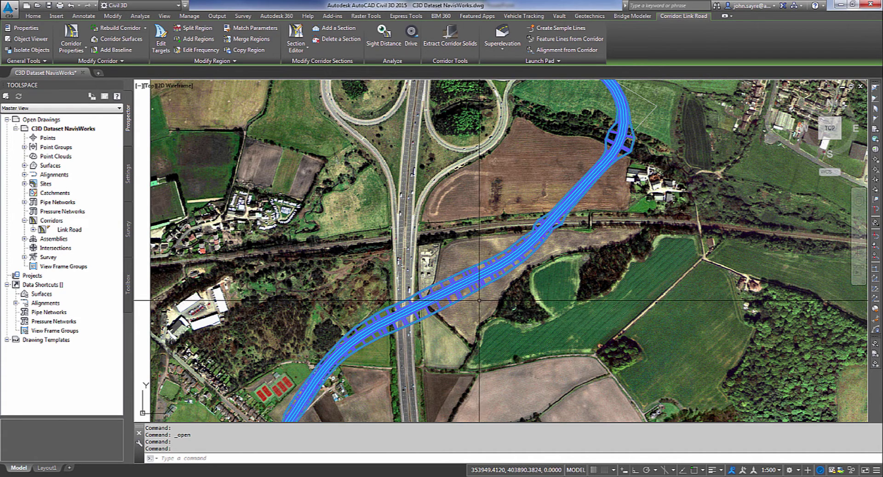
Step: Confirm Link Road's Corridor Properties: Region1 on the Centreline 1 baseline and Vertical profile
right_click(451, 302)
left_click(490, 205)
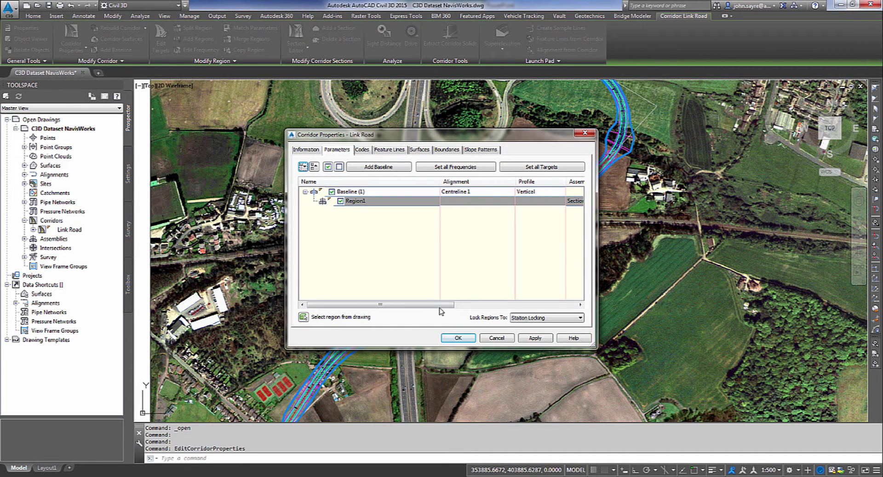
left_click_drag(440, 306, 430, 331)
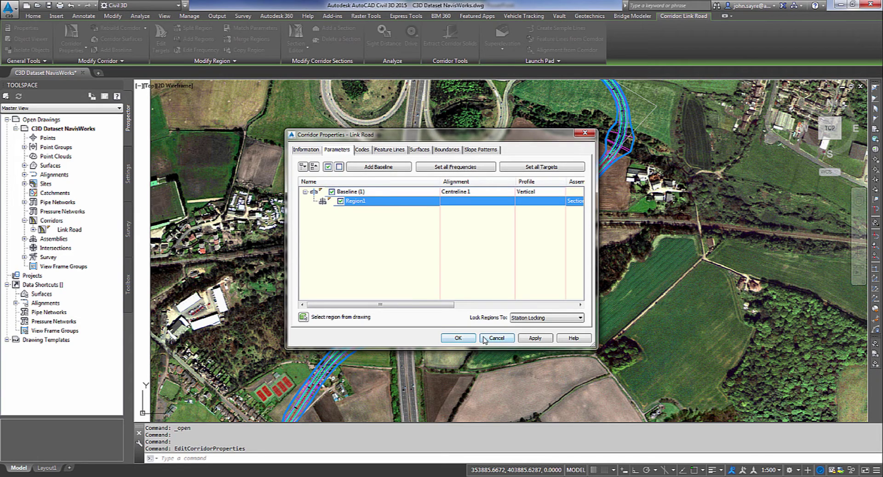
left_click(459, 339)
scroll(461, 335, "up", 3)
Step: Select the Link Road corridor and launch Extract Corridor Solids
scroll(520, 307, "down", 3)
scroll(515, 152, "up", 4)
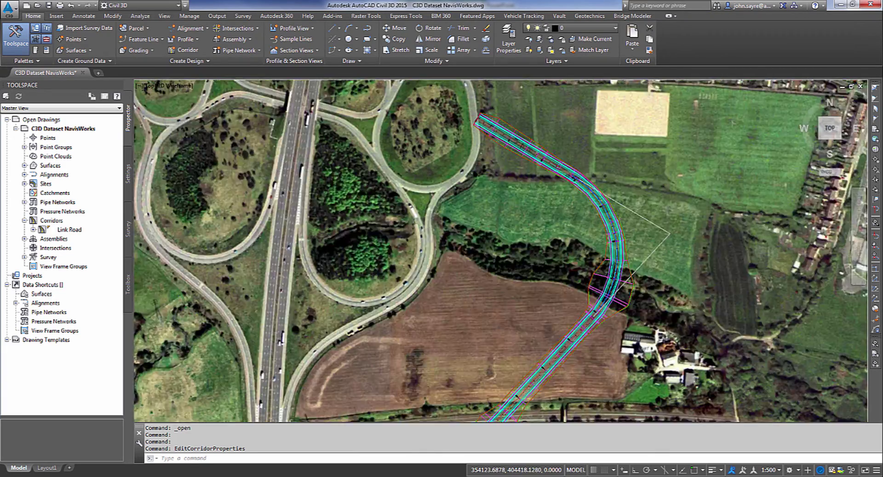
left_click(508, 125)
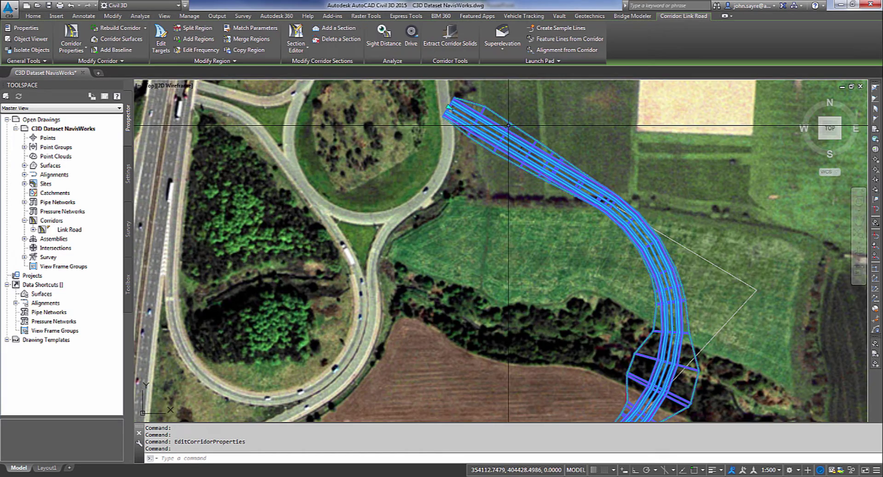
left_click(450, 37)
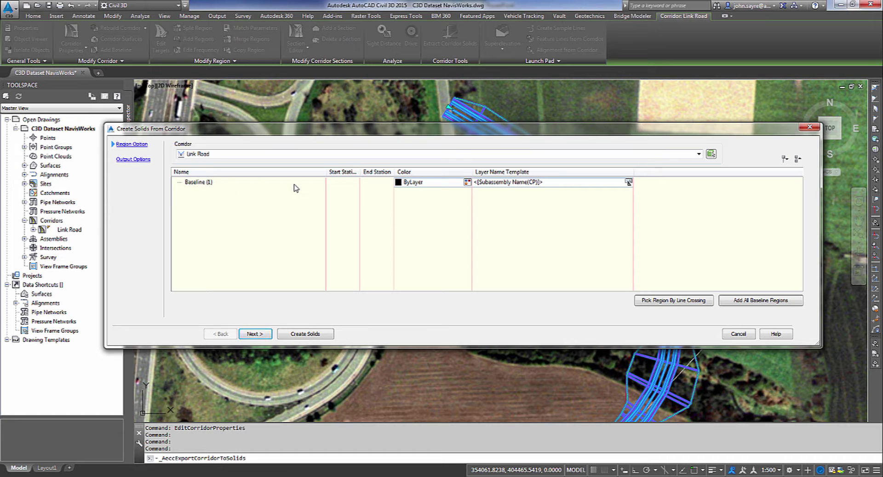
Step: Add a region to Baseline (1) starting at station 0 m
right_click(212, 183)
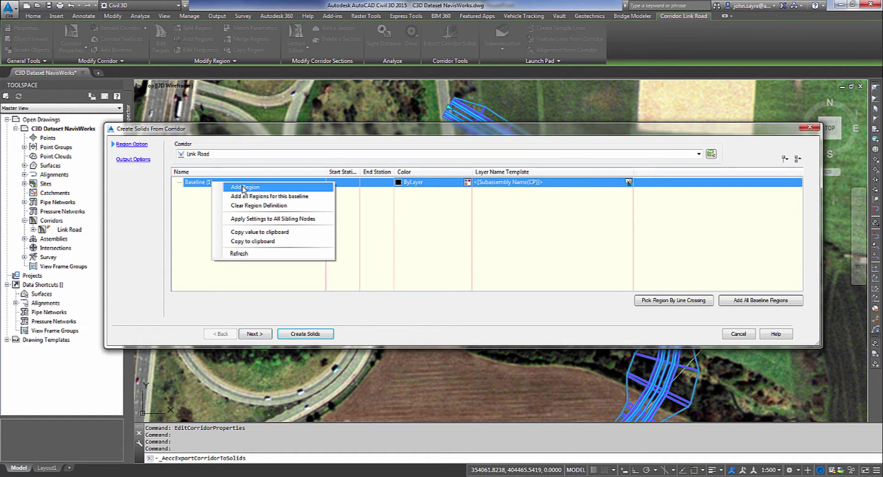
left_click(243, 187)
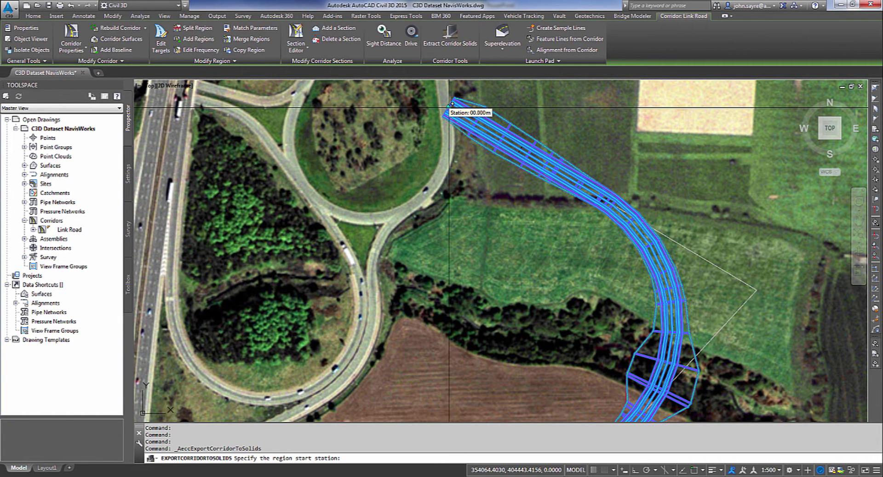
left_click(449, 108)
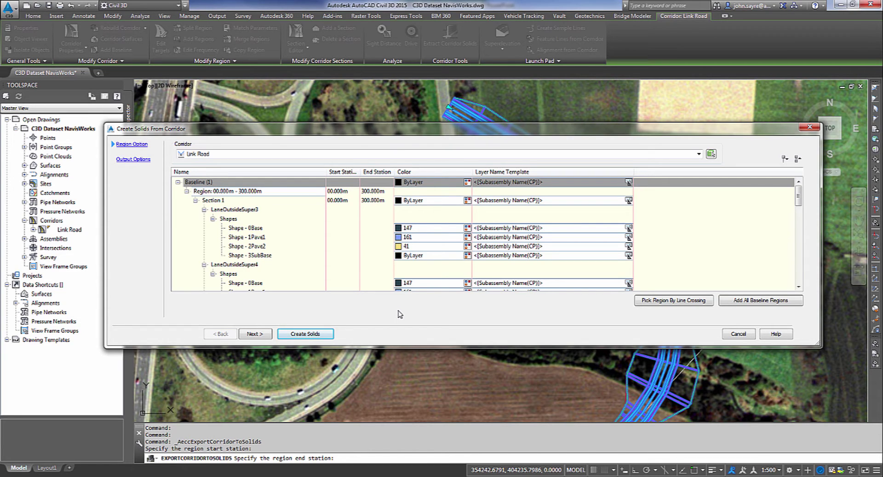
Step: Add the next region on Baseline (1) starting at station 300 m
right_click(245, 184)
key("Escape")
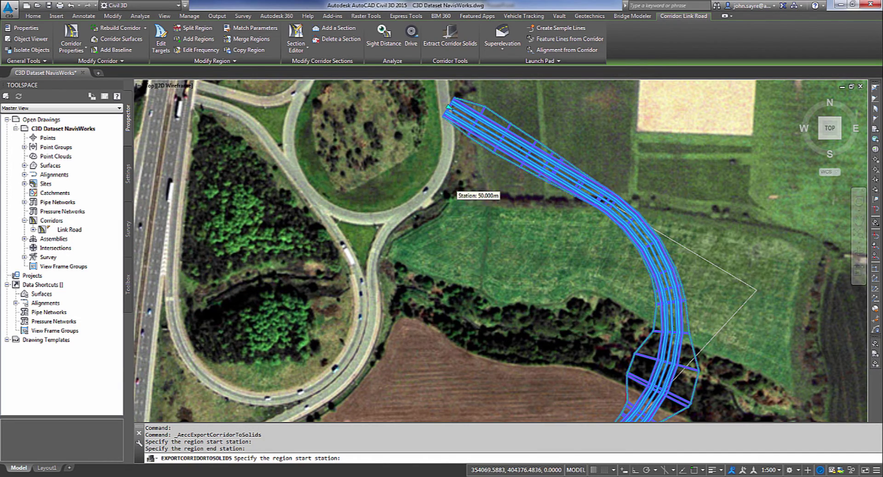
scroll(458, 196, "down", 2)
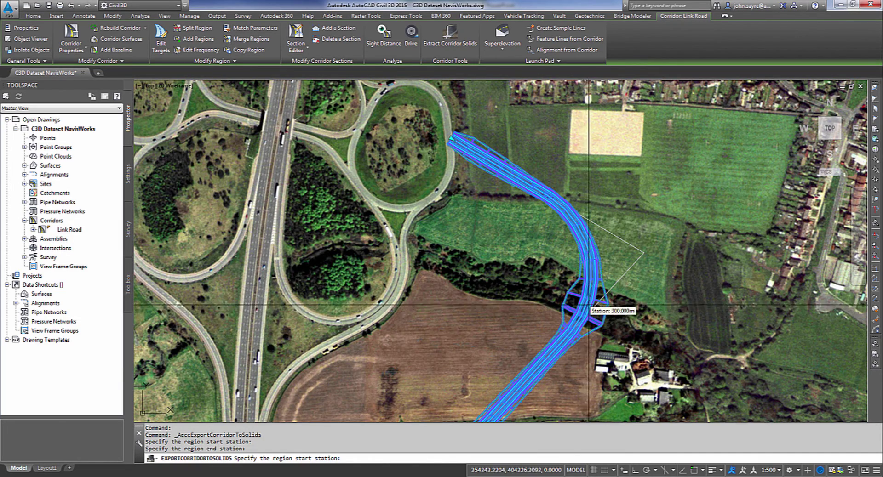
scroll(581, 313, "up", 4)
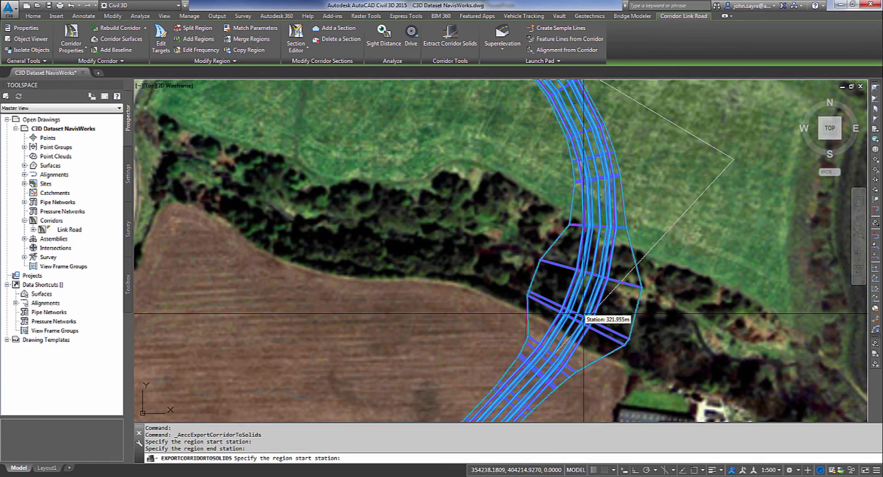
left_click(583, 272)
scroll(454, 406, "down", 2)
scroll(582, 193, "up", 3)
mouse_move(439, 405)
middle_mouse_down()
mouse_move(449, 339)
mouse_move(437, 253)
middle_mouse_up()
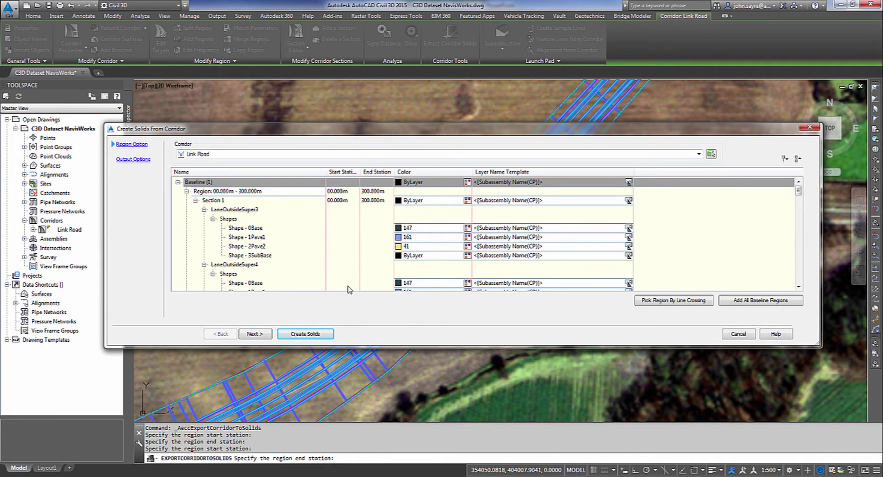
Step: Add another region, picking its start and end stations past the railway toward the motorway
right_click(274, 183)
left_click(329, 210)
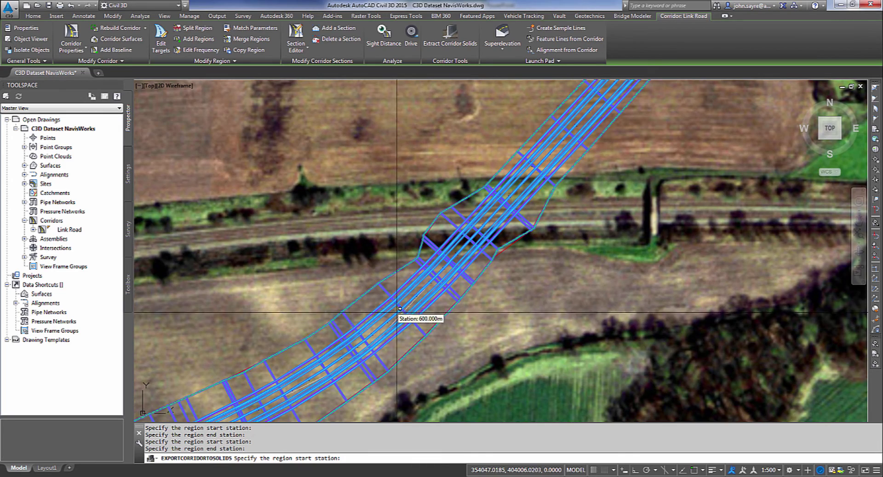
left_click(402, 276)
middle_click_drag(395, 363, 674, 119)
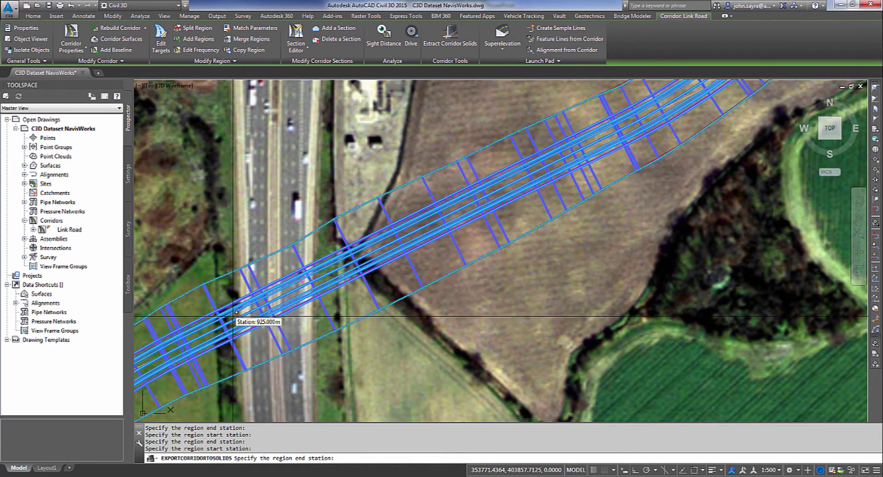
left_click(268, 302)
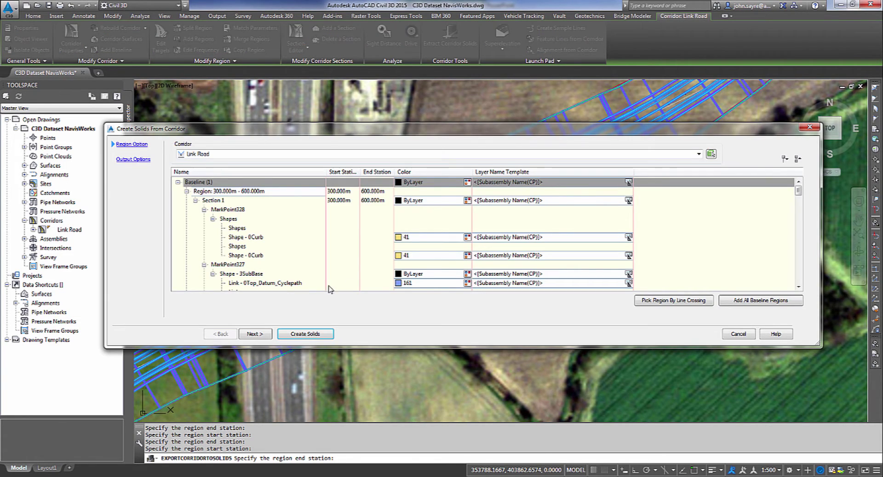
Step: Add a final region from 900 m to the corridor's end station
right_click(258, 186)
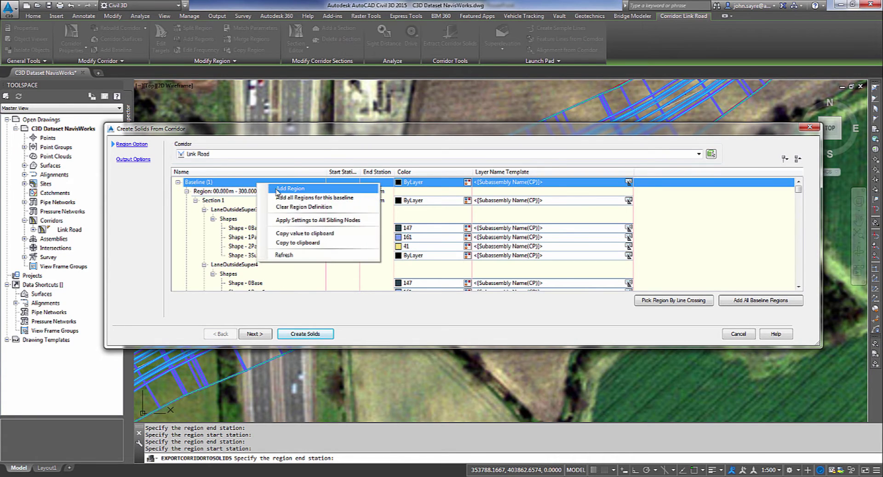
left_click(282, 211)
left_click(305, 335)
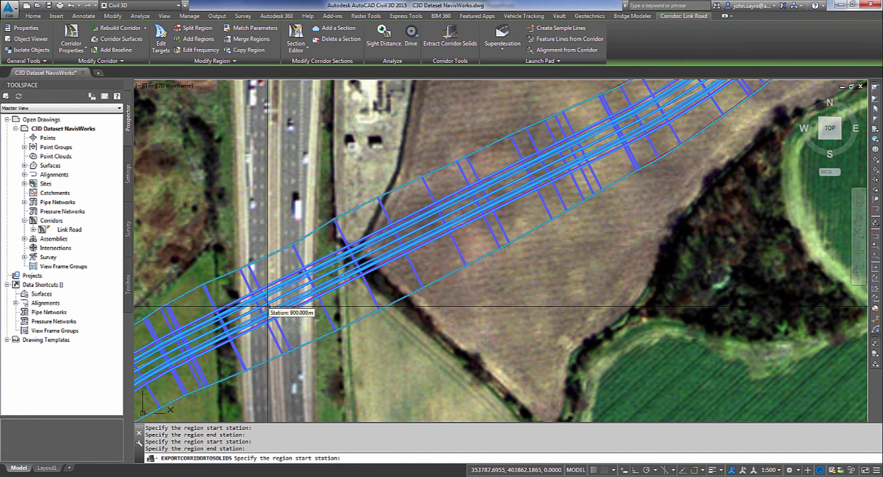
left_click(266, 305)
middle_click_drag(252, 364, 570, 152)
middle_click_drag(370, 350, 446, 172)
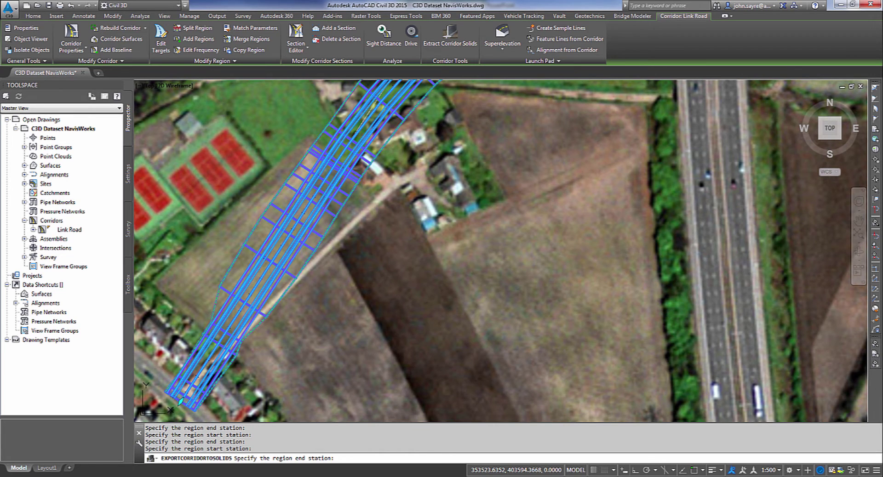
left_click(400, 328)
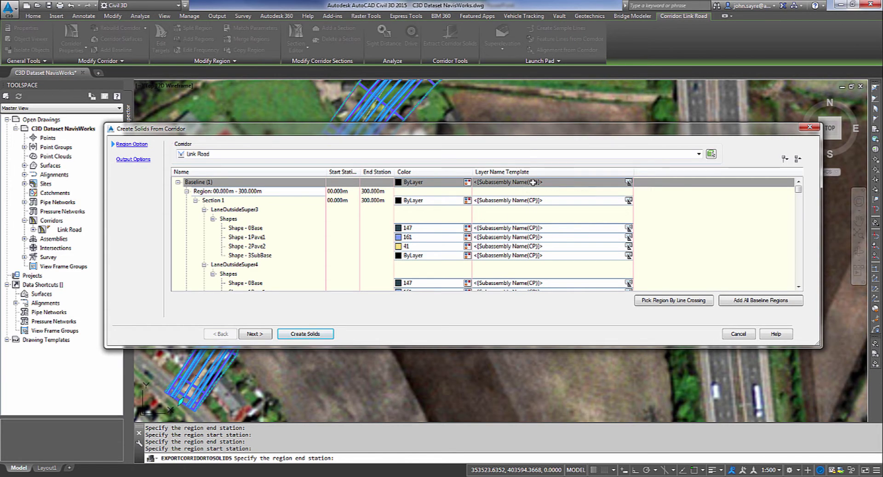
Step: Set the Layer Name Template to <[Construction Region Name]><[Shape Codes]>
left_click(629, 182)
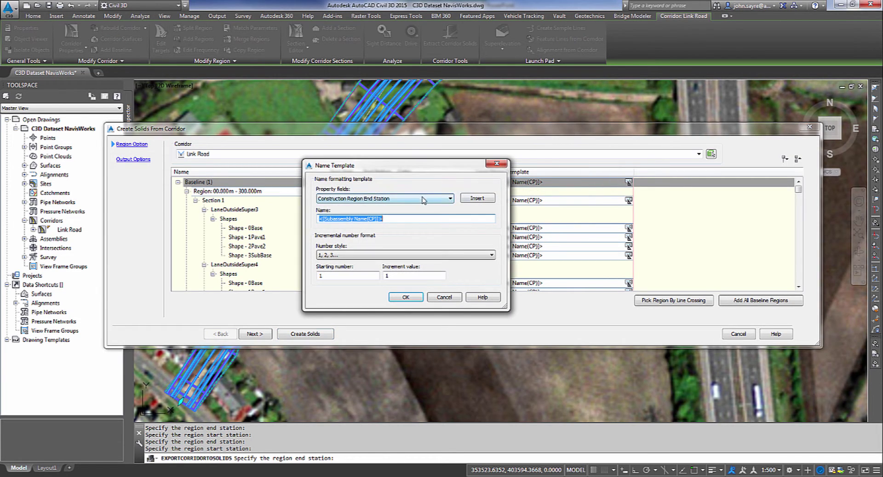
left_click(450, 198)
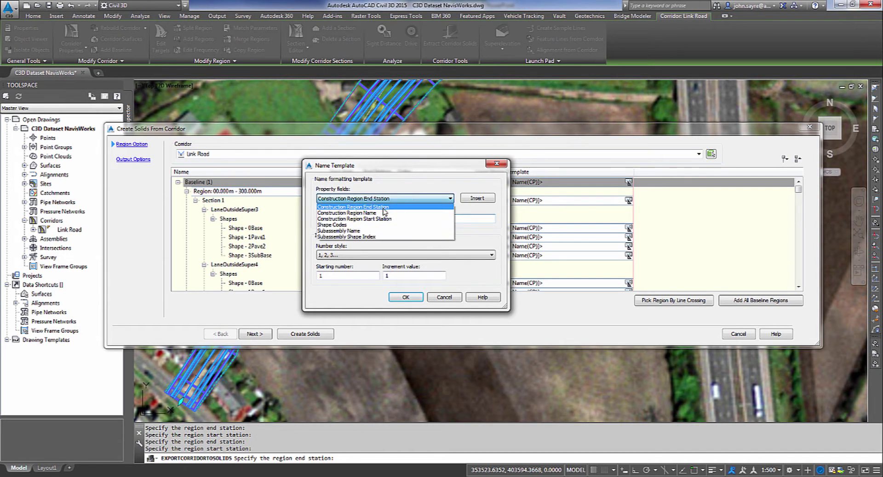
left_click(376, 213)
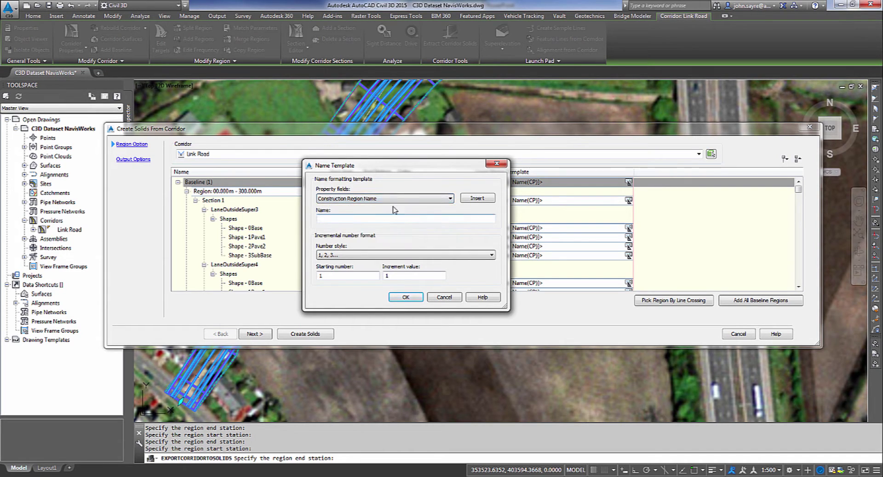
left_click(476, 198)
left_click(449, 198)
left_click(354, 225)
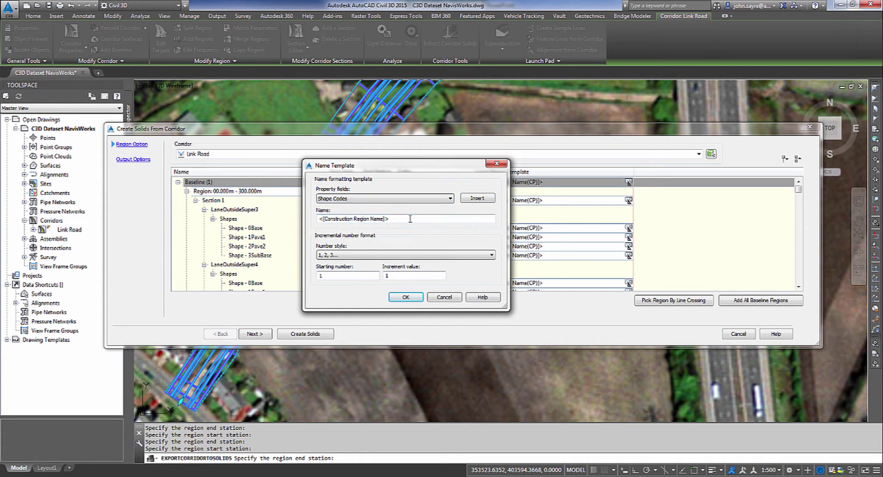
left_click(475, 199)
left_click(408, 297)
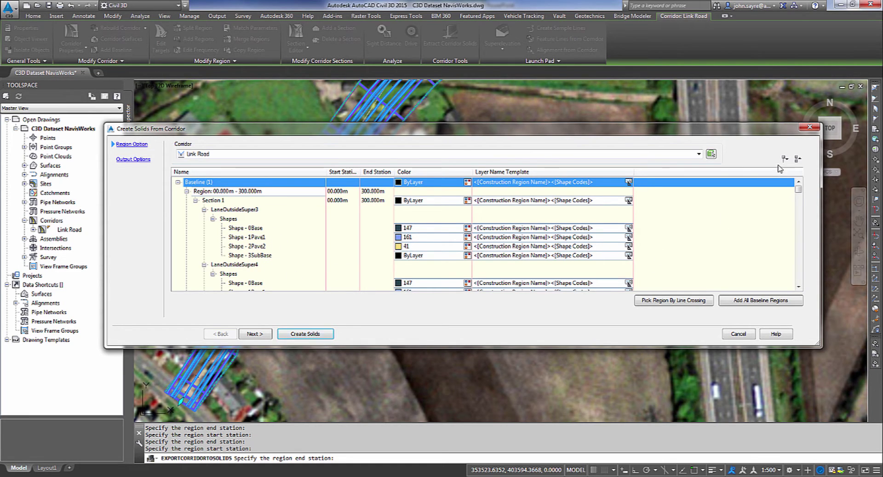
Step: Check the four baseline regions, then choose AutoCAD 3D Solids output added to a new drawing
left_click(797, 159)
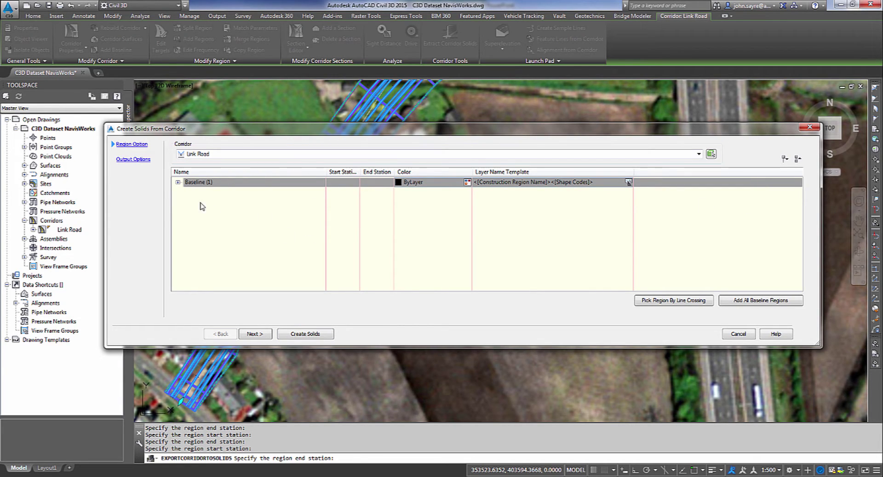
left_click(178, 182)
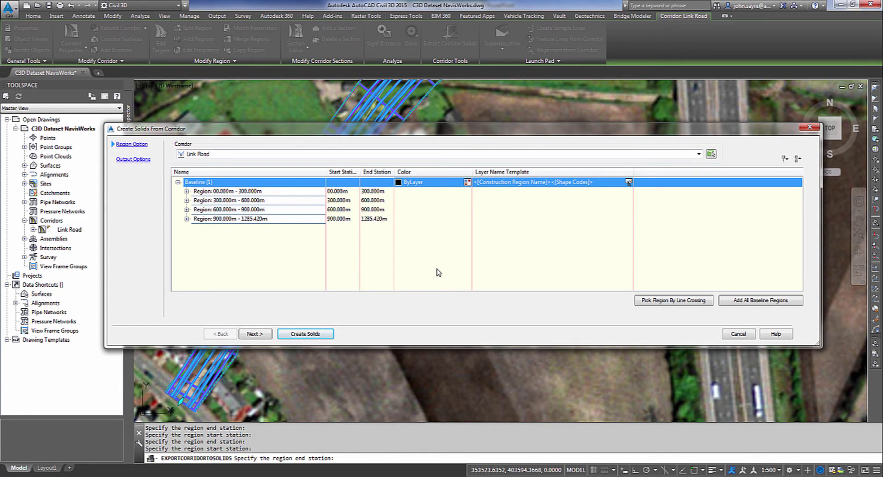
left_click(256, 334)
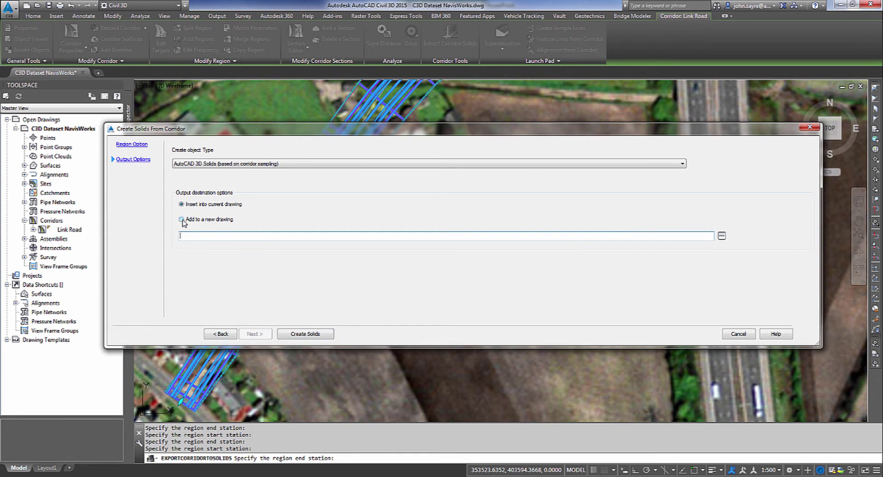
left_click(325, 165)
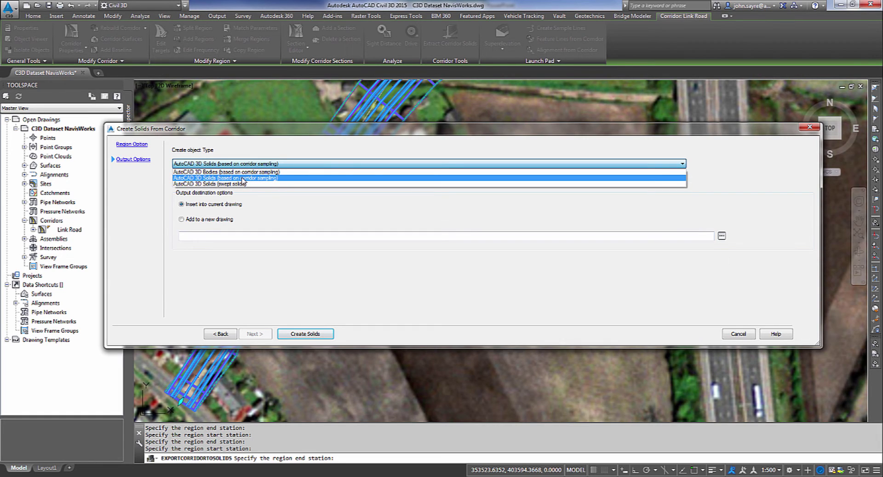
left_click(248, 179)
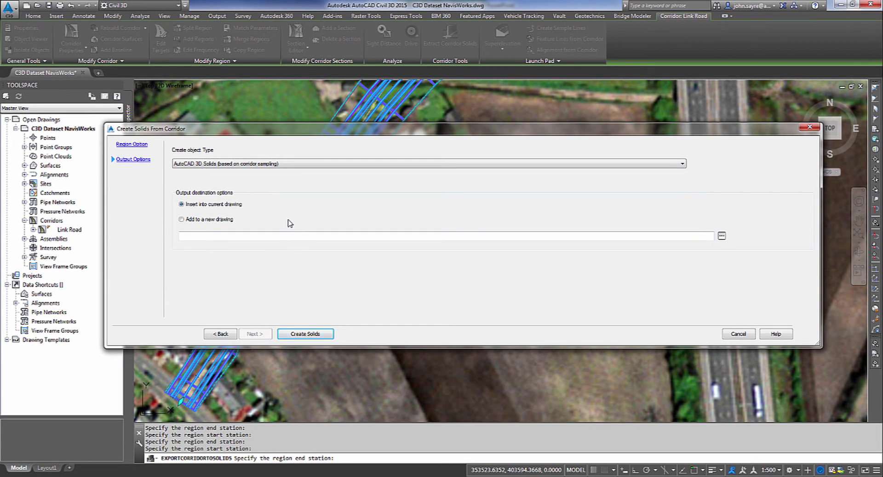
left_click(182, 220)
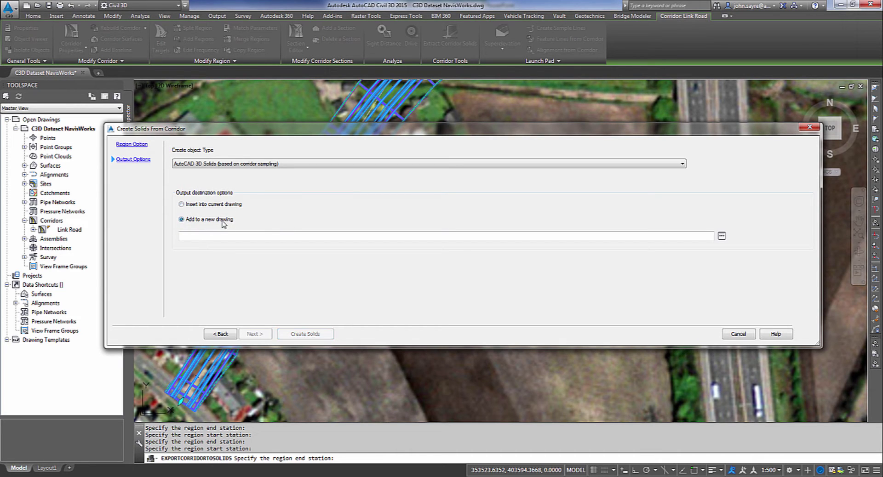
Step: Target roadway corridor solids.dwg, deleting the old file first, and create the solids
left_click(722, 236)
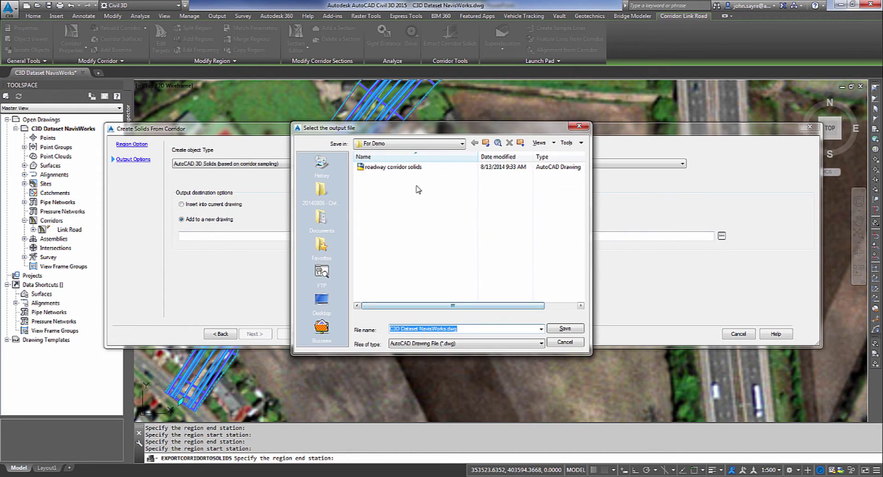
left_click(405, 167)
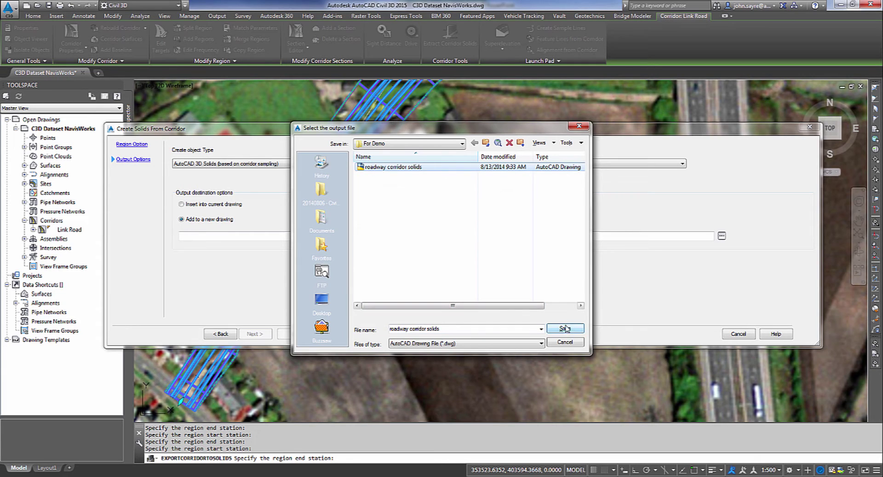
right_click(432, 169)
left_click(464, 356)
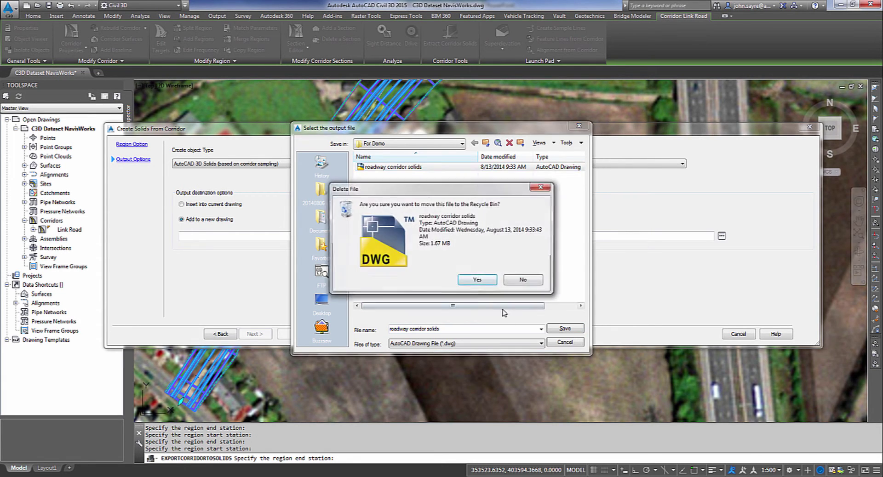
left_click(465, 279)
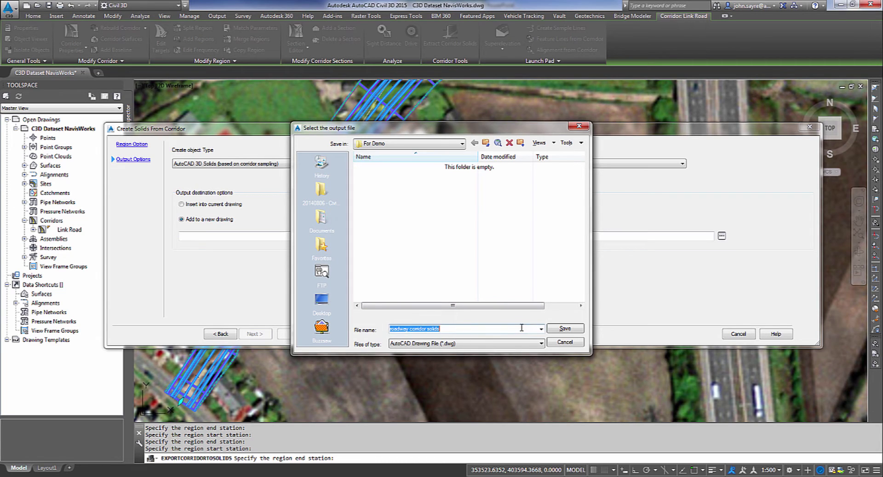
left_click(564, 329)
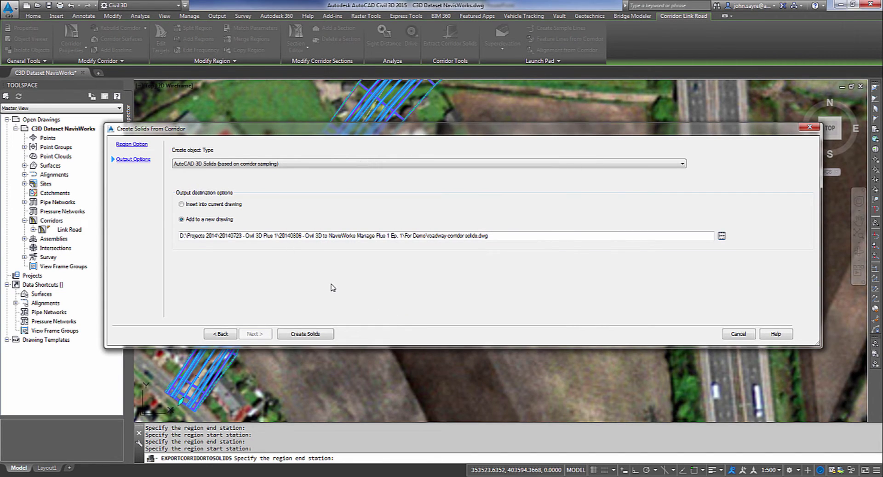
left_click(301, 333)
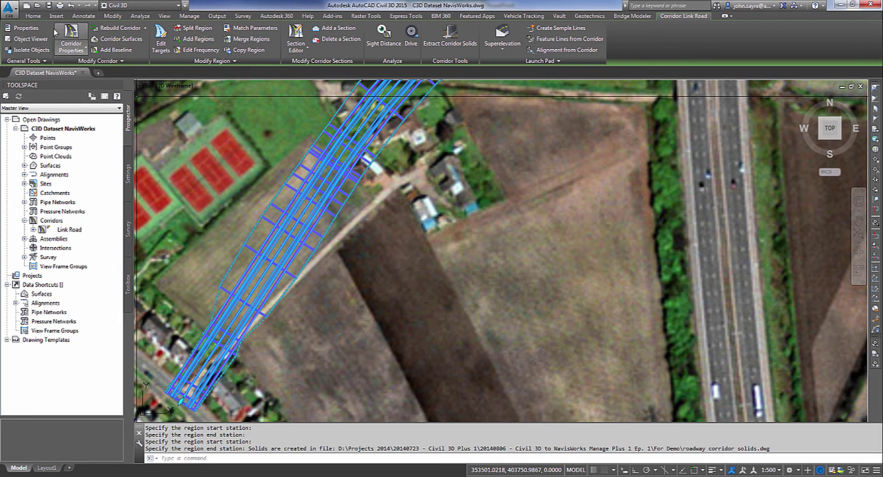
Step: Open roadway corridor solids.dwg and centre the corridor in view
key("ctrl+o")
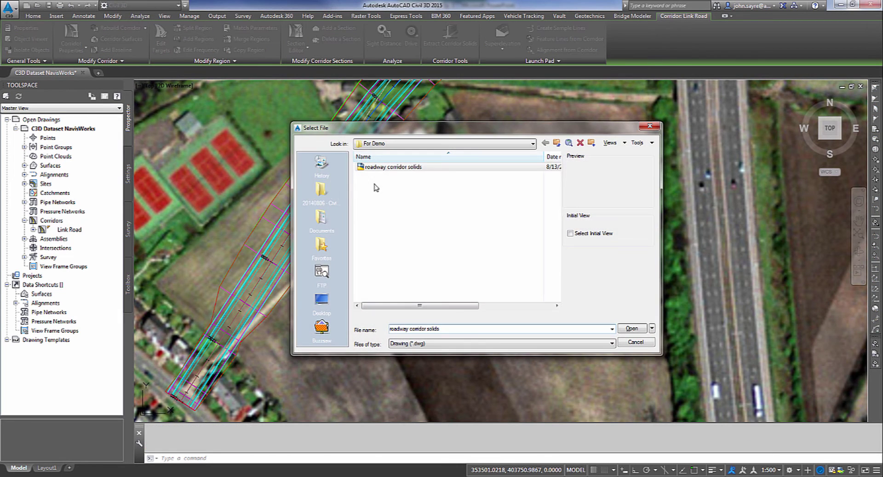
left_click(393, 167)
left_click(622, 328)
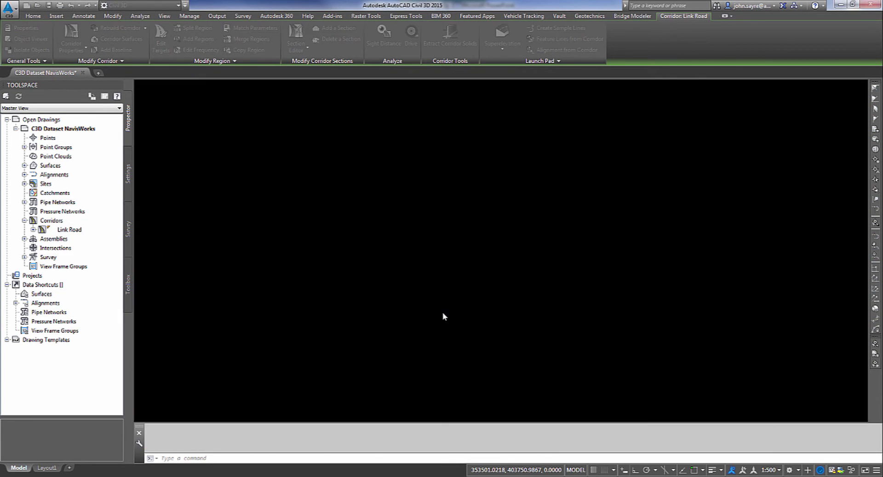
middle_click_drag(479, 355, 453, 355)
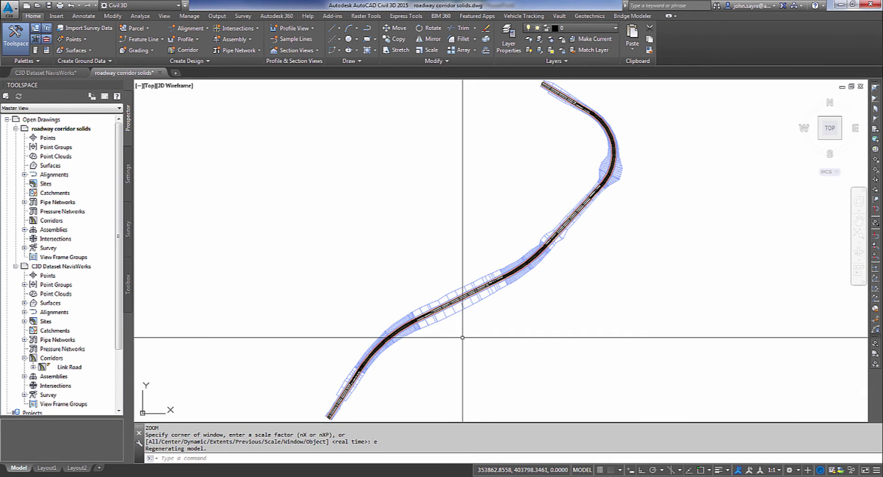
scroll(462, 340, "up", 2)
scroll(422, 347, "up", 2)
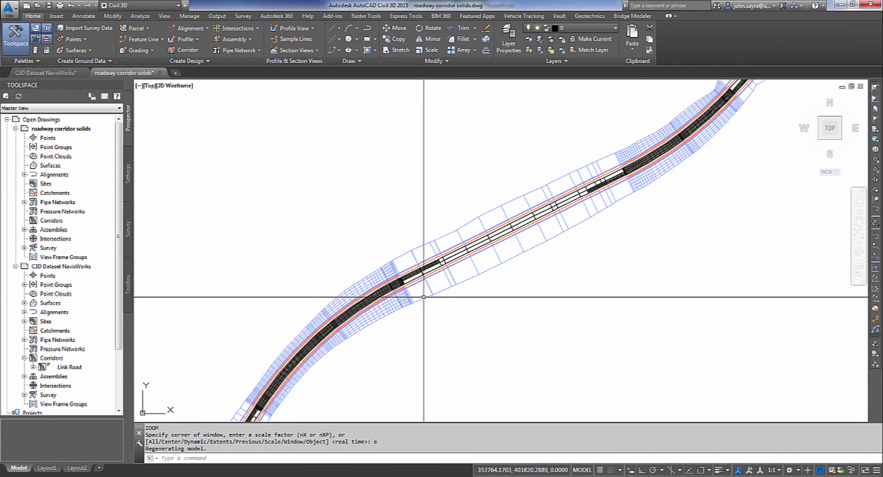
Step: Select four region solids along the corridor to check them, then clear the selection
left_click(430, 268)
left_click(424, 256)
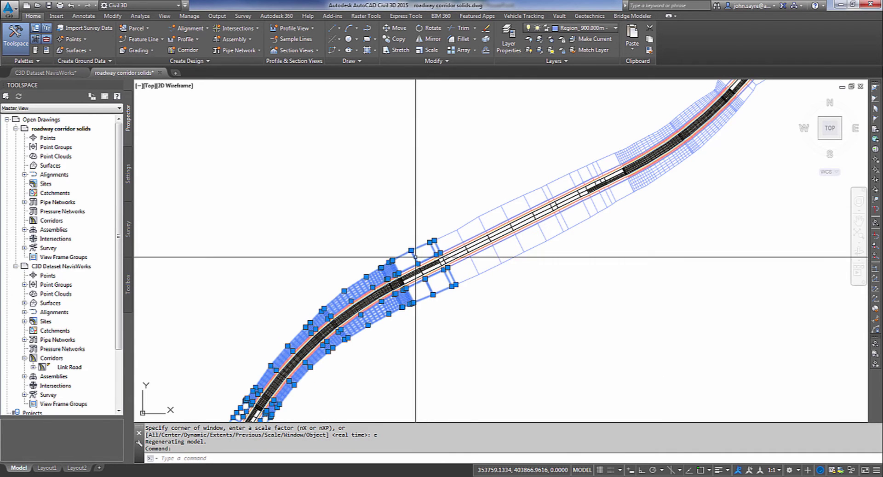
left_click(460, 236)
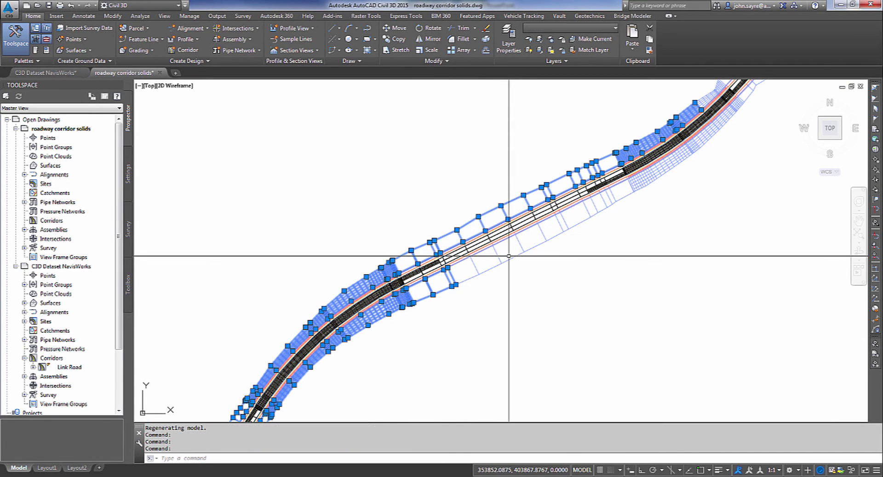
scroll(444, 263, "up", 6)
scroll(444, 263, "down", 3)
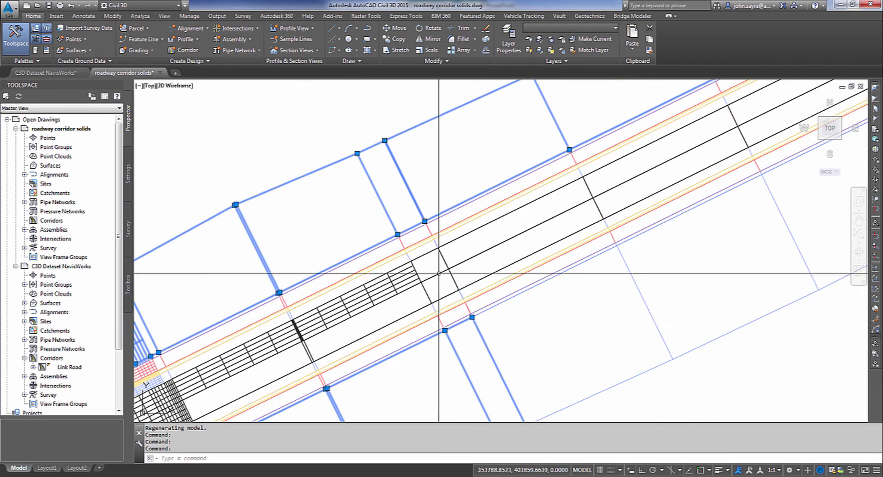
left_click(409, 281)
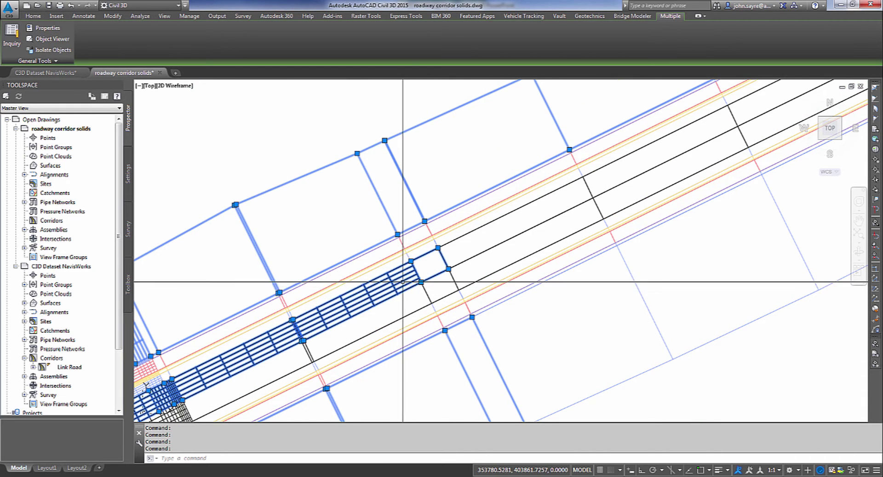
key("Escape")
scroll(404, 309, "down", 4)
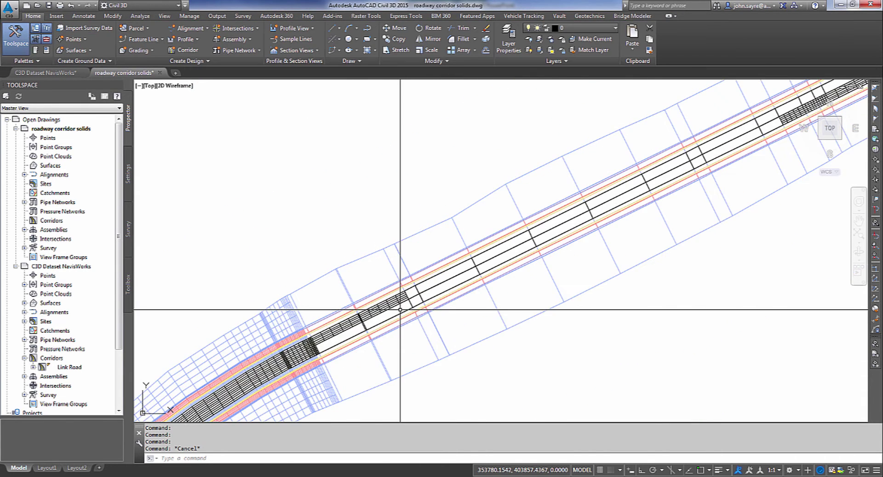
Step: Switch to the Realistic visual style and orbit with the ViewCube to see the corridor end in 3D
left_click(177, 86)
left_click(207, 140)
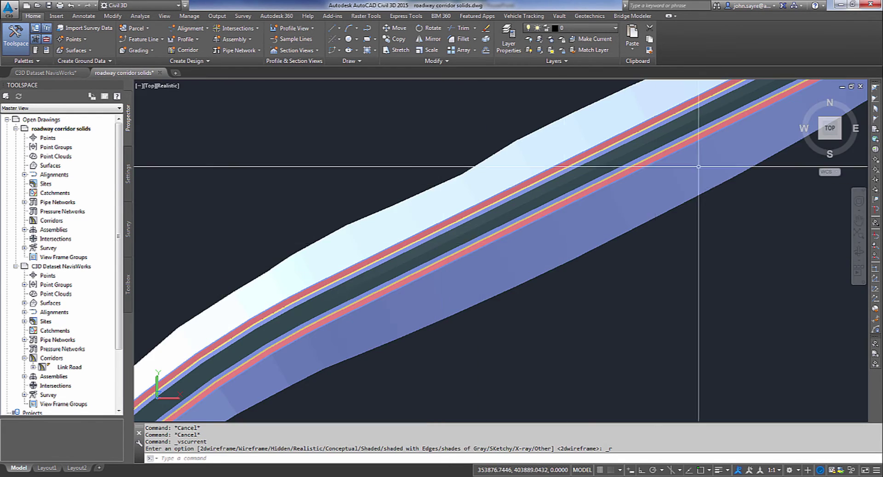
left_click(840, 141)
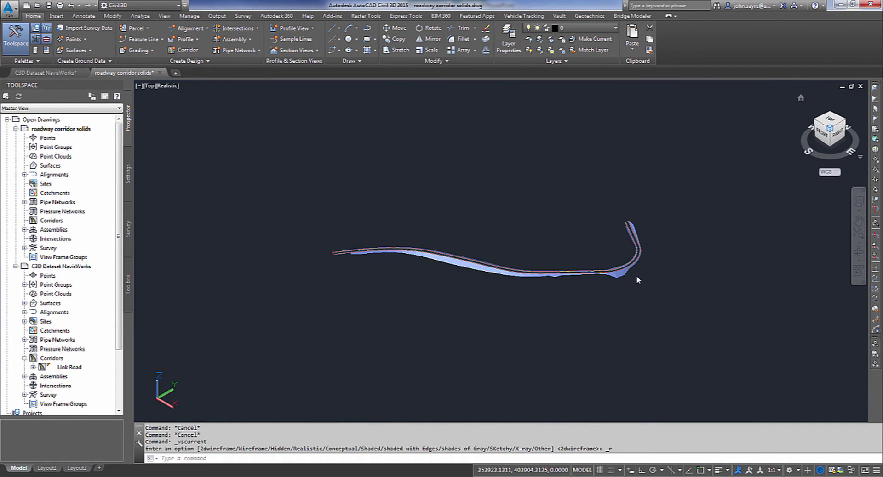
left_click(845, 128)
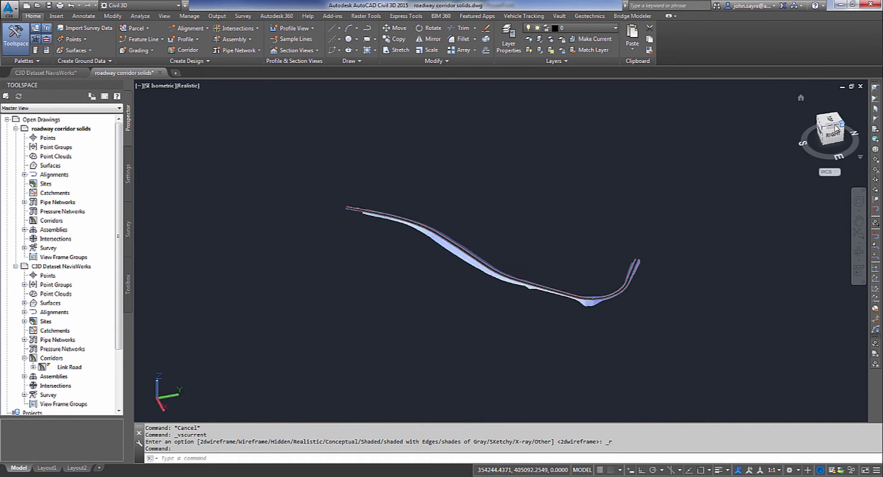
left_click(835, 128)
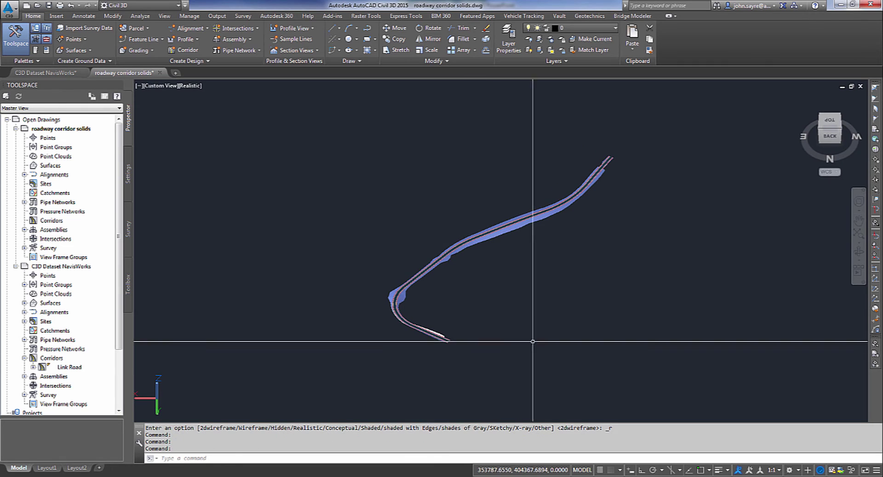
scroll(479, 333, "up", 5)
scroll(476, 294, "up", 6)
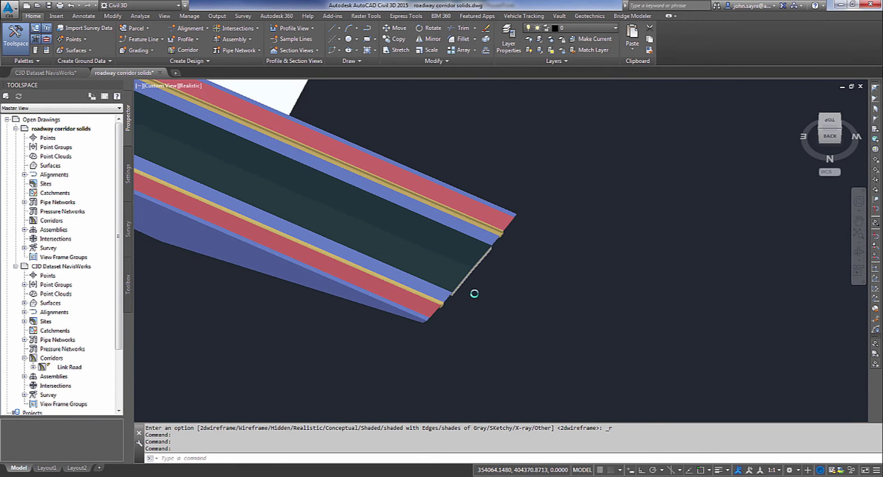
middle_click_drag(489, 296, 442, 285, "shift")
Step: Select the slab and yellow upper-layer solids to inspect them, then deselect
left_click(442, 289)
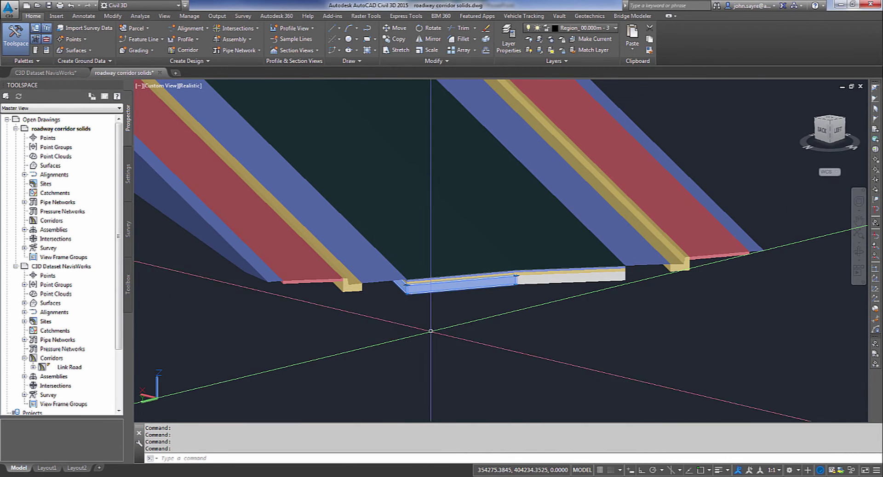
scroll(508, 292, "up", 5)
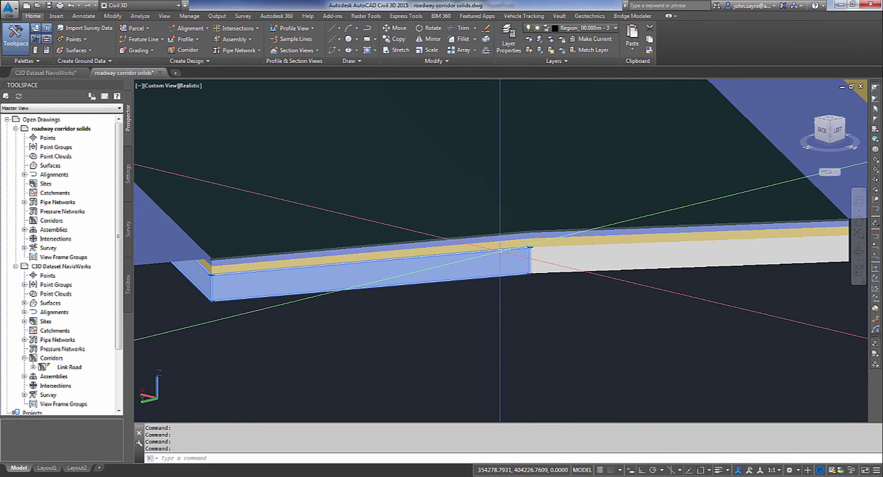
left_click(524, 243)
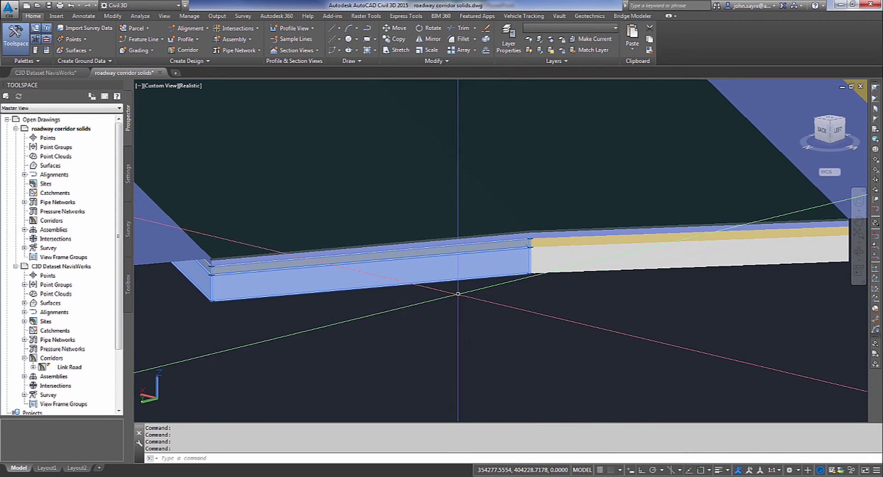
key("Escape")
scroll(423, 331, "down", 8)
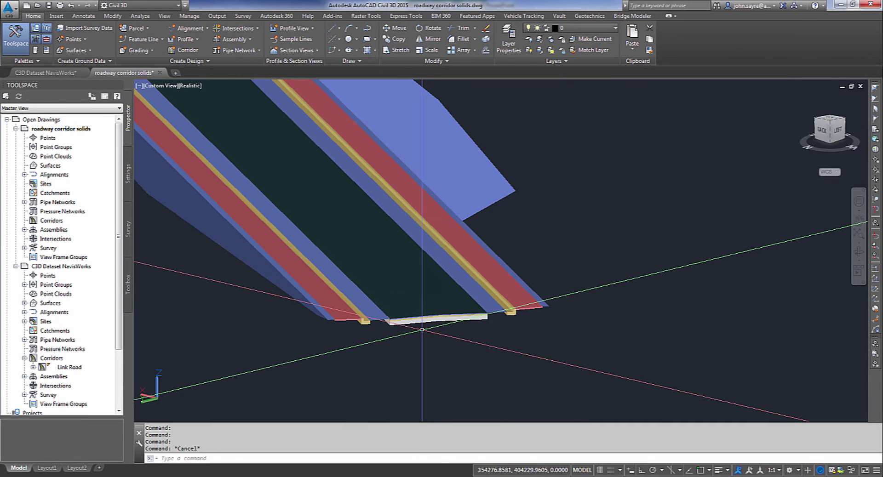
scroll(419, 351, "down", 2)
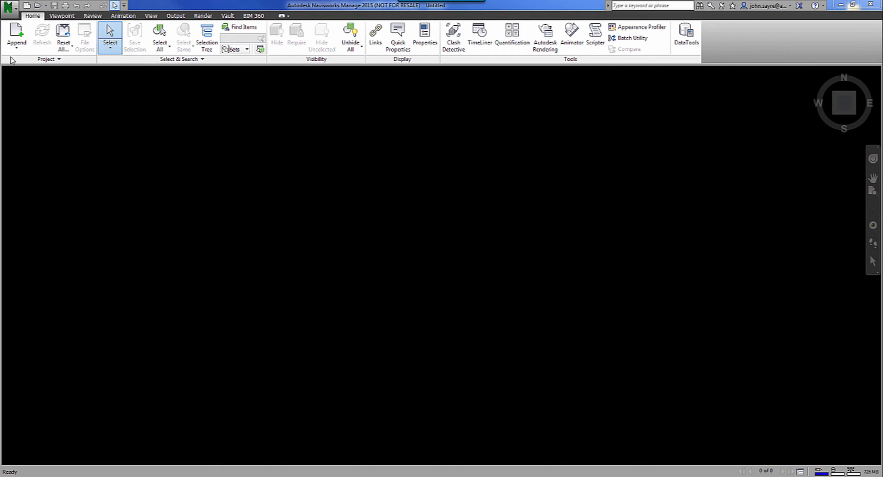
Step: Append roadway corridor solids.dwg and use Zoom All to fit the road model
left_click(16, 48)
left_click(18, 69)
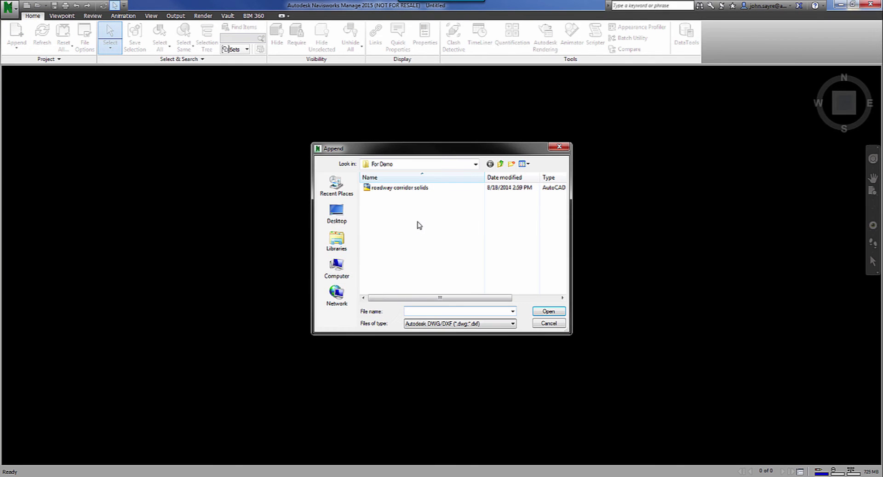
left_click(409, 190)
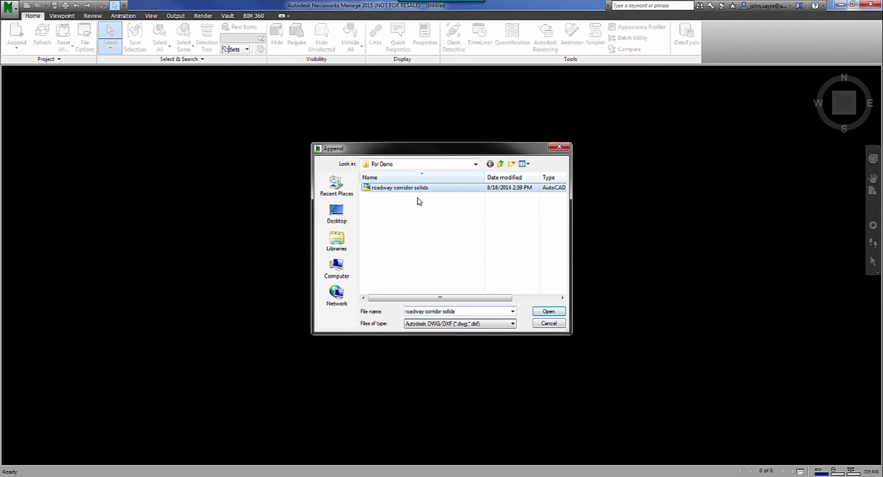
left_click(549, 312)
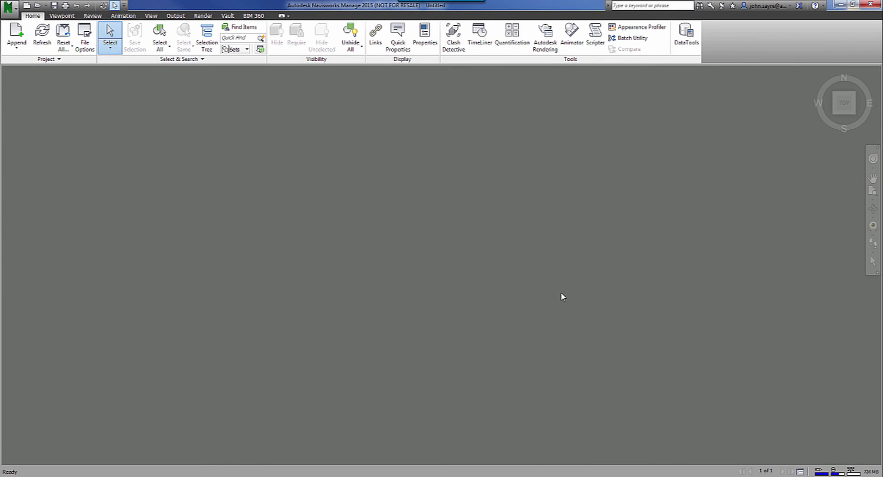
left_click(873, 201)
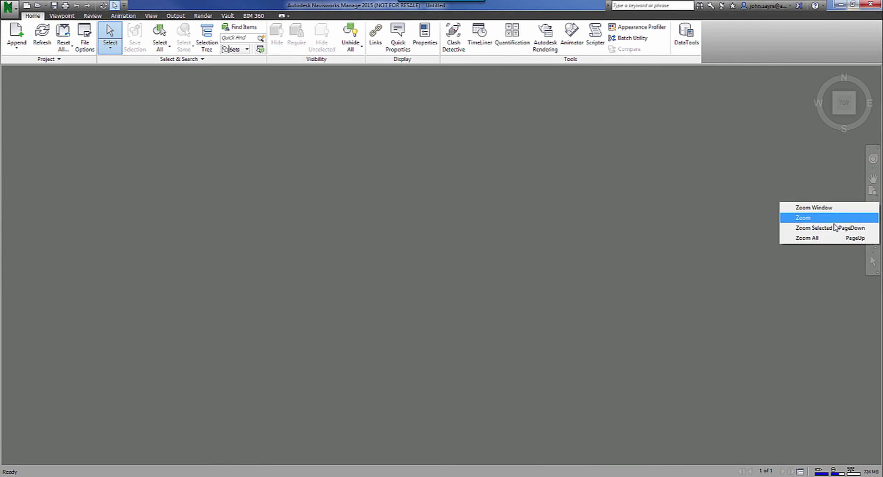
left_click(812, 238)
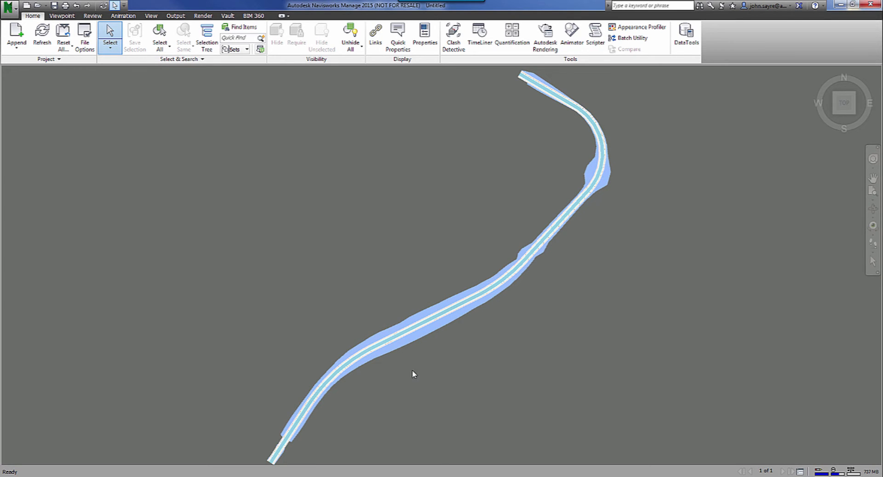
Step: Select the outer lane, edge and wider lane strips to check them, then pan along the road
scroll(308, 431, "up", 6)
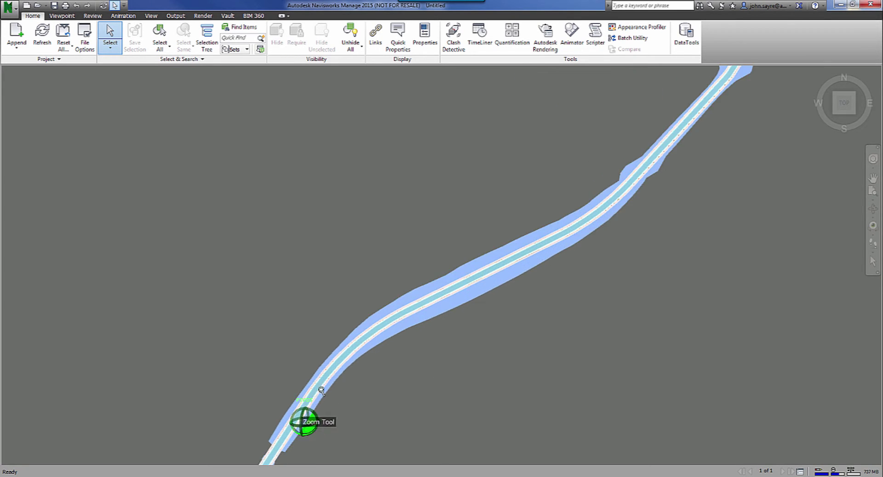
left_click(362, 354)
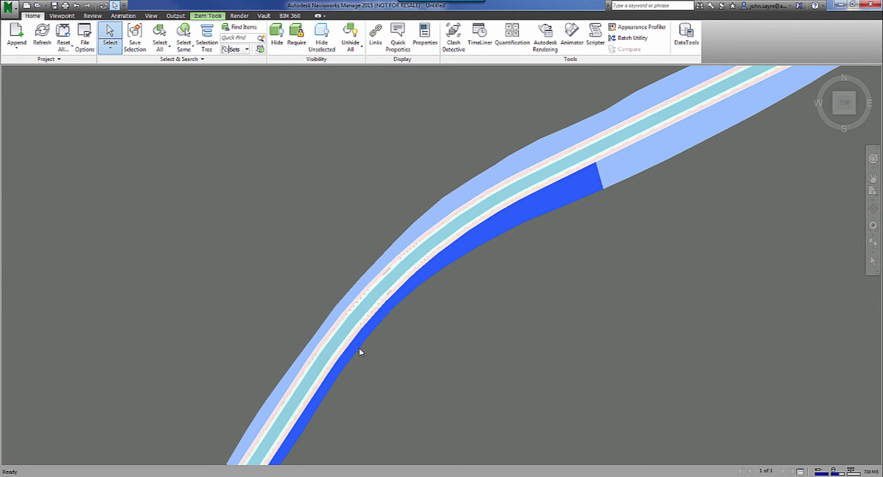
left_click(358, 335)
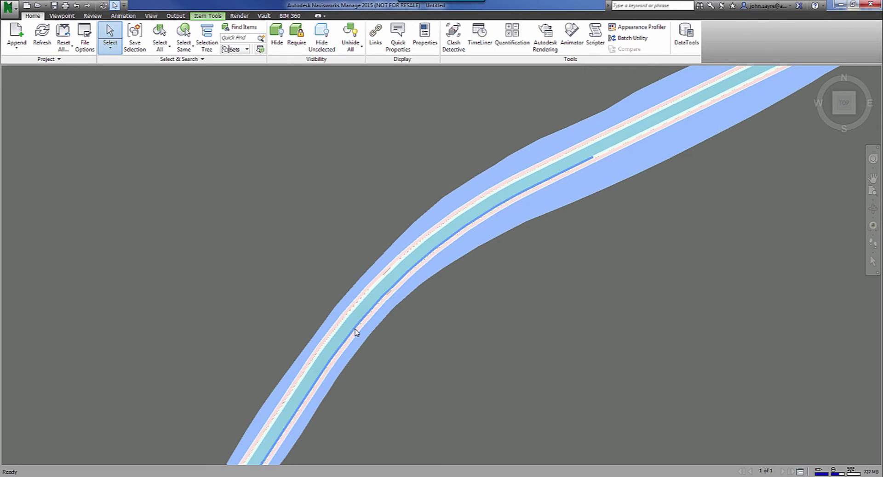
left_click(351, 326)
left_click(441, 376)
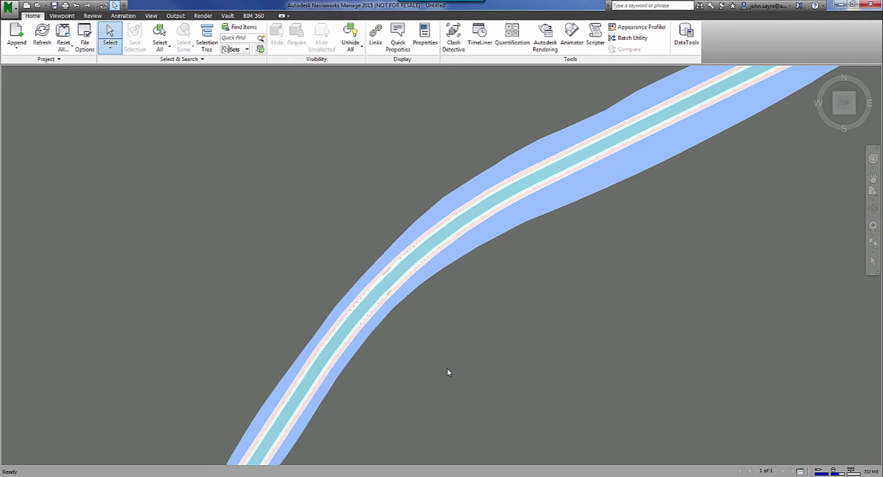
scroll(447, 368, "down", 6)
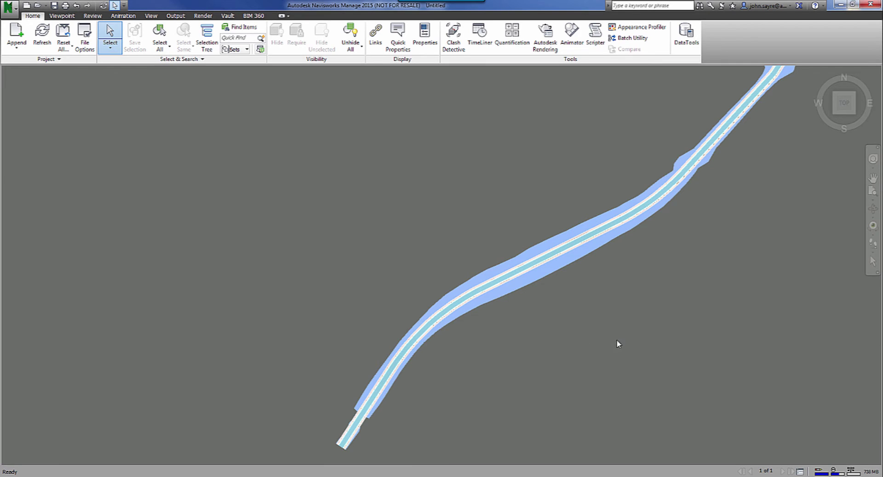
middle_click_drag(616, 340, 485, 337)
scroll(484, 337, "down", 1)
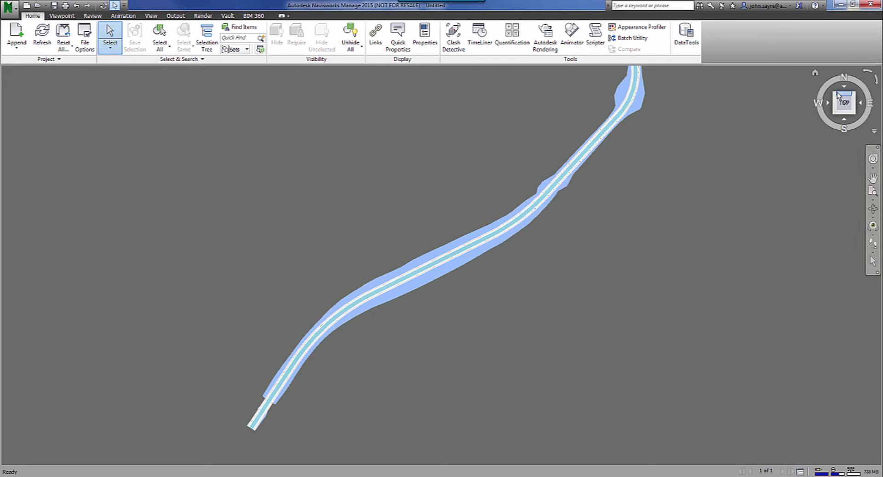
Step: Tilt into an oblique 3D view and zoom in on the road's hooked end
left_click_drag(826, 102, 619, 245)
middle_click_drag(361, 264, 451, 276)
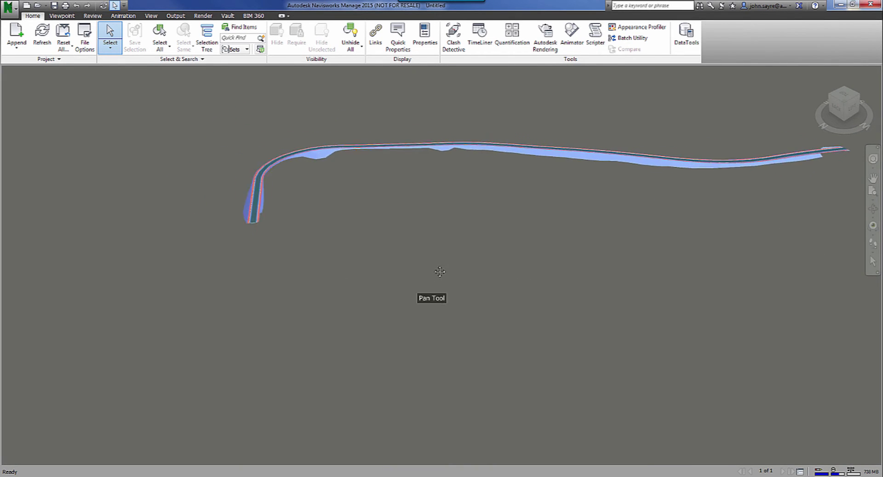
scroll(303, 240, "up", 5)
scroll(308, 239, "up", 5)
middle_click_drag(501, 352, 383, 260)
scroll(361, 309, "up", 3)
scroll(360, 308, "up", 3)
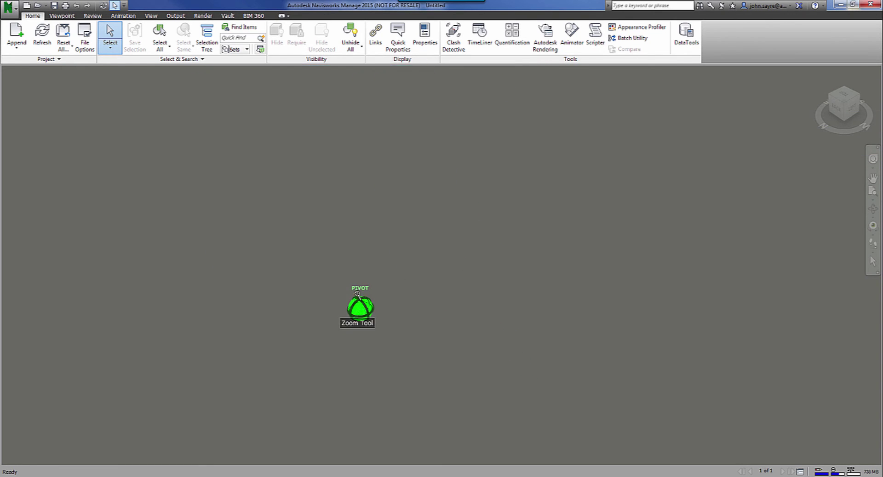
scroll(358, 299, "down", 3)
scroll(345, 253, "up", 4)
Step: Inspect three road layer strips, deselect, and zoom out to frame the whole road
left_click(305, 161)
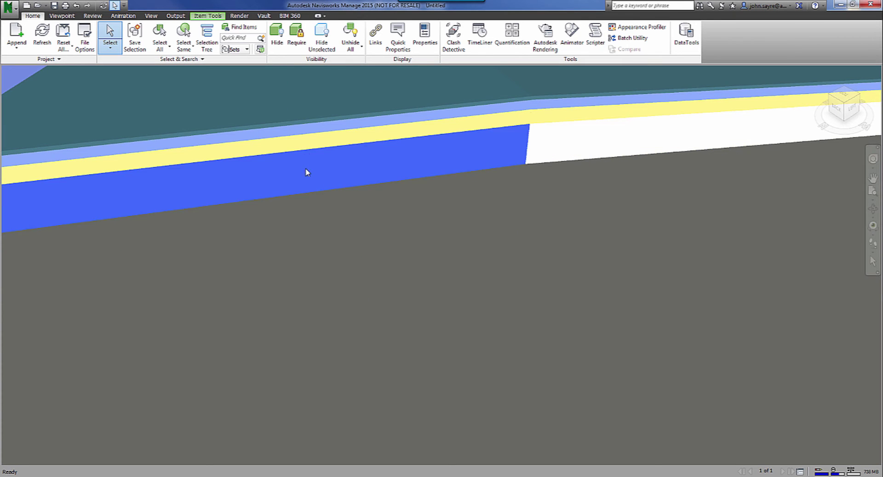
left_click(302, 146)
left_click(298, 133)
left_click(336, 240)
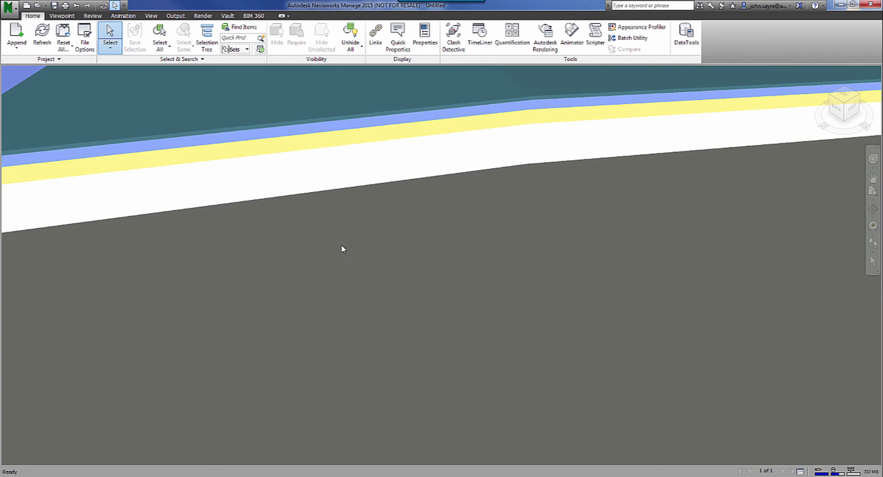
scroll(339, 243, "down", 5)
middle_click_drag(412, 275, 382, 304)
middle_click_drag(393, 275, 443, 219)
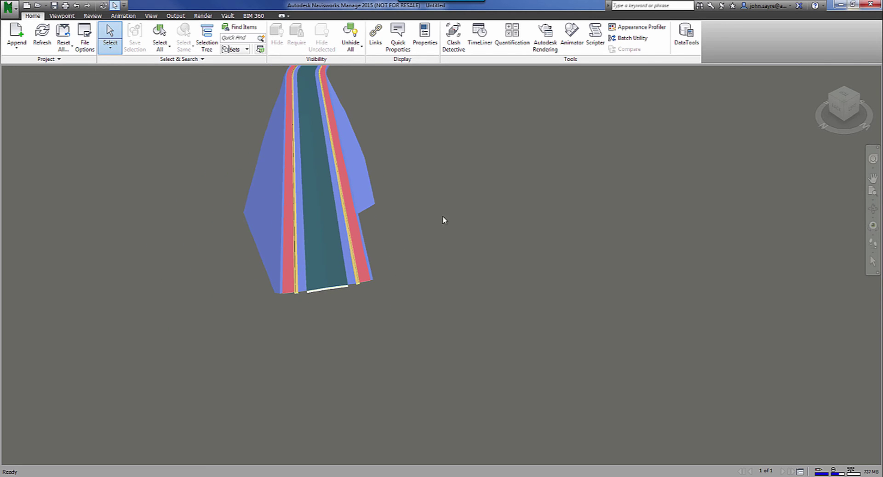
Step: Open TimeLiner, add a blank New Task to the Tasks list, then view the empty Data Sources list
left_click(479, 36)
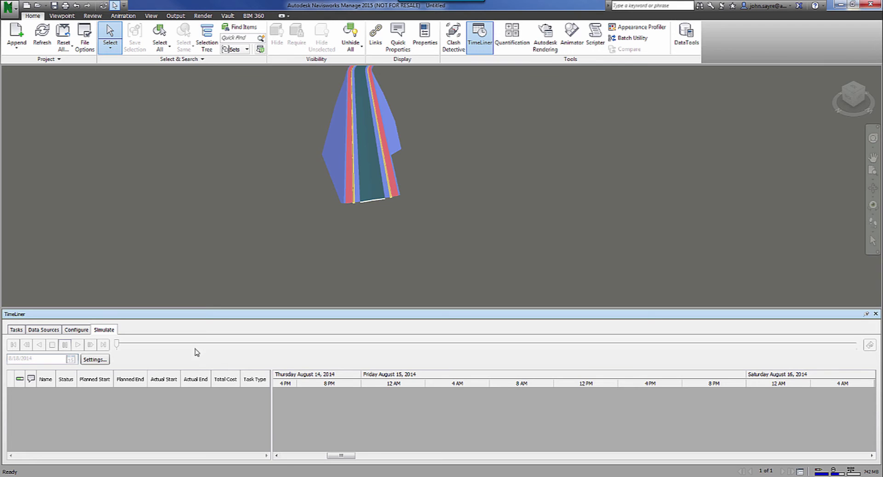
left_click(16, 330)
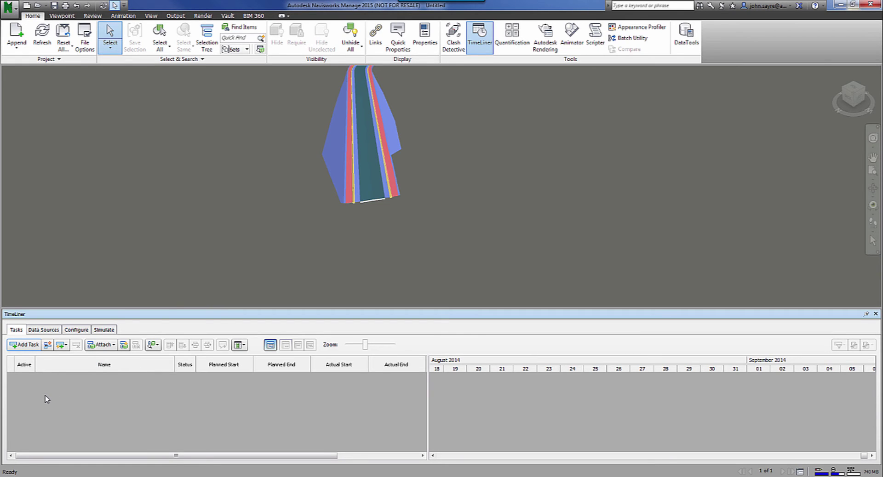
left_click(25, 345)
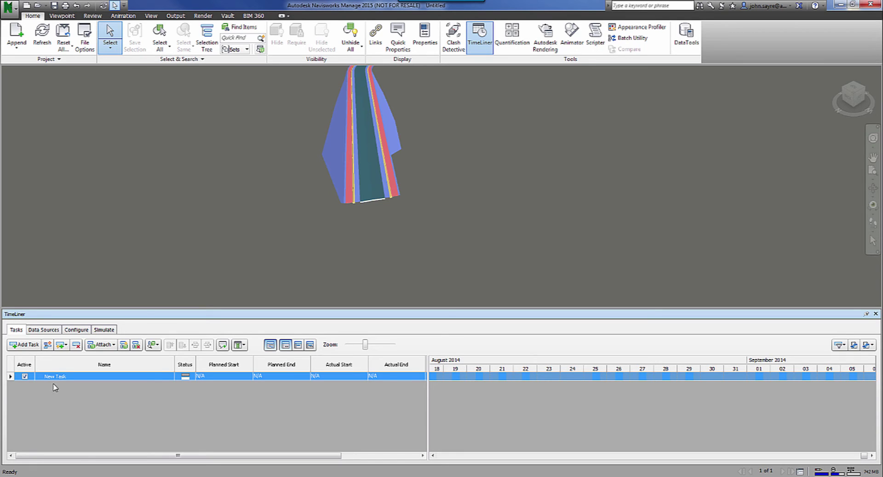
left_click(73, 377)
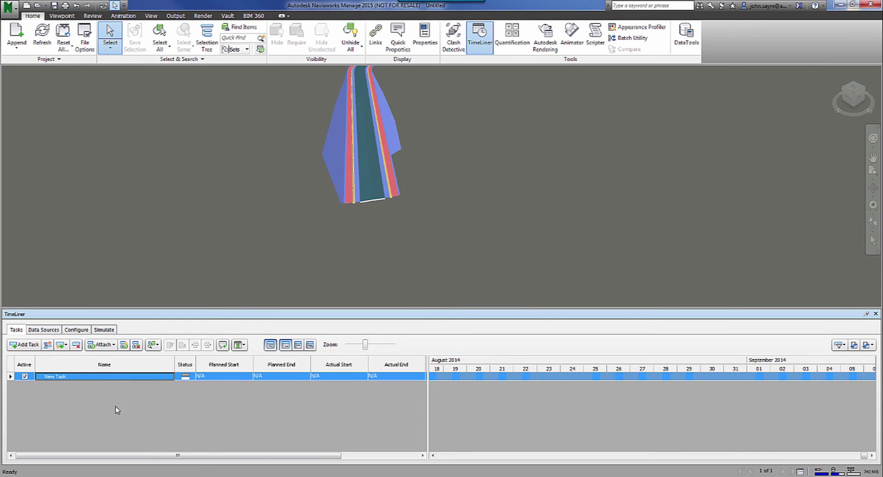
left_click(44, 329)
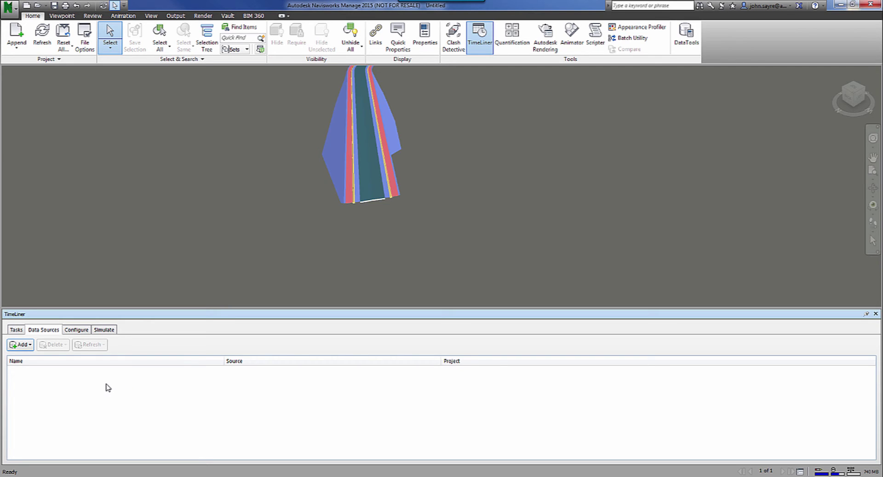
Step: Add timeline.csv as a CSV Import data source, accepting the default Field Selector column mapping
left_click(30, 345)
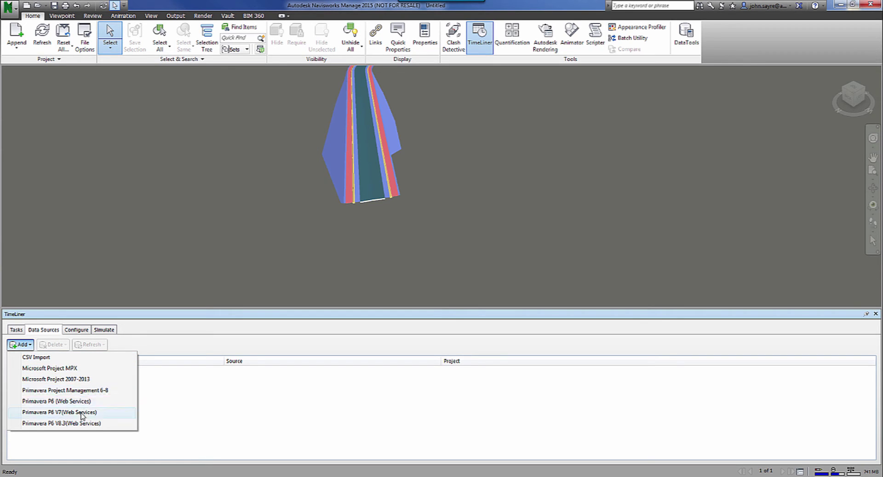
left_click(115, 357)
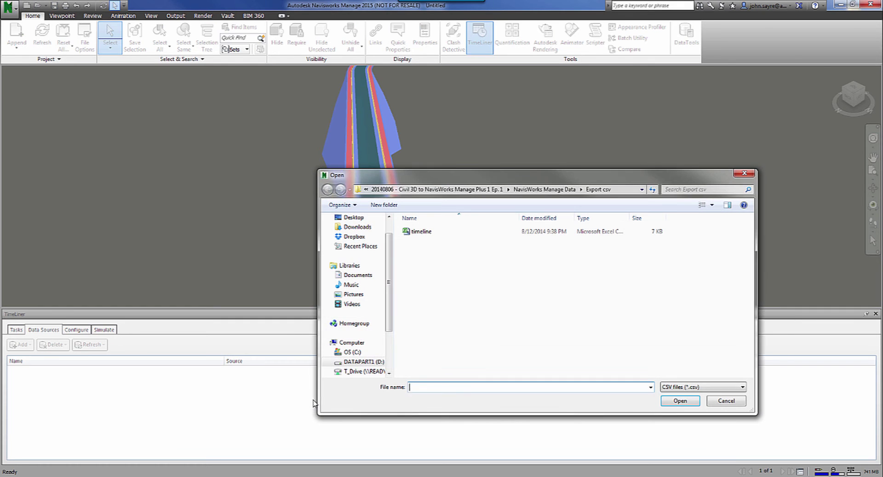
left_click(421, 232)
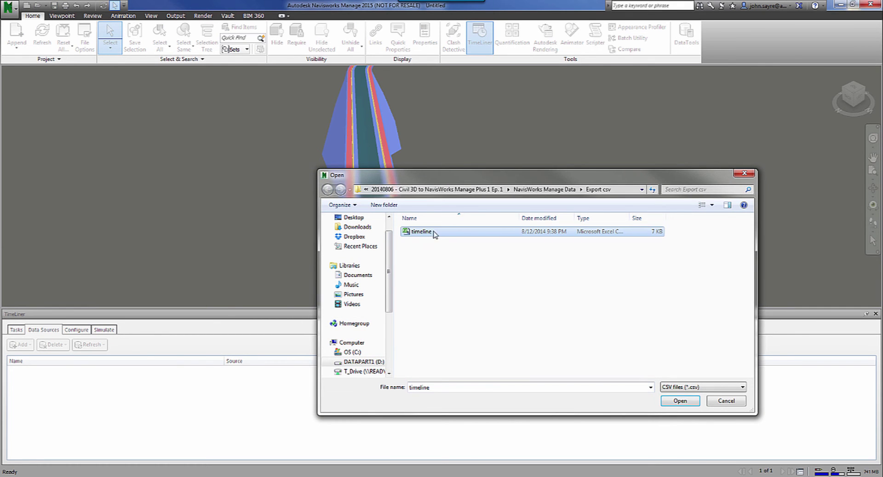
left_click(680, 401)
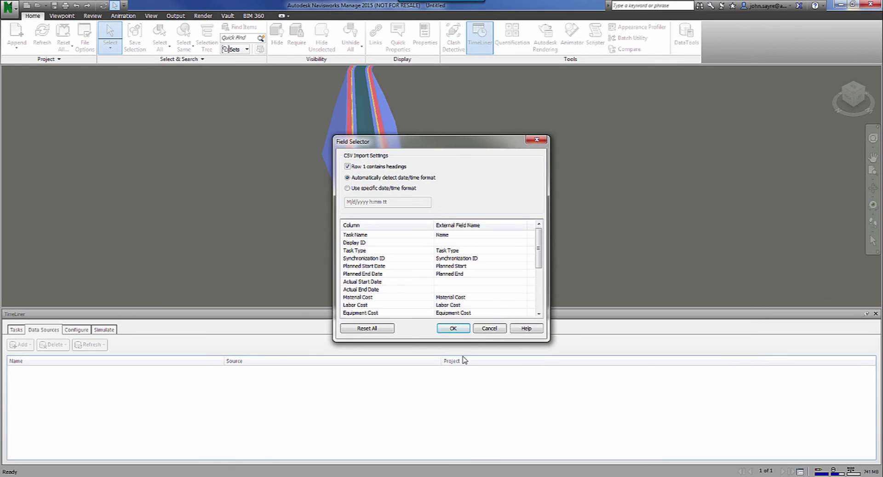
left_click(455, 328)
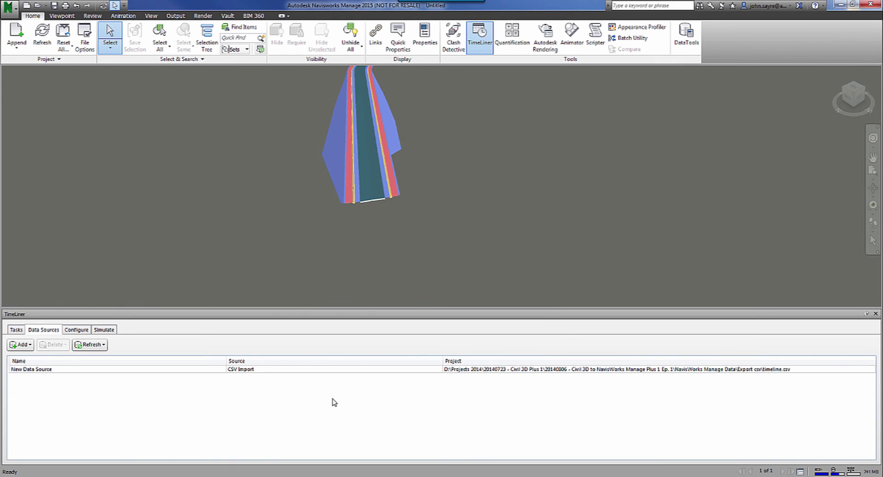
Step: Synchronize the new data source, dismissing the Synchronization ID warning, and review the imported region tasks
right_click(100, 370)
left_click(138, 380)
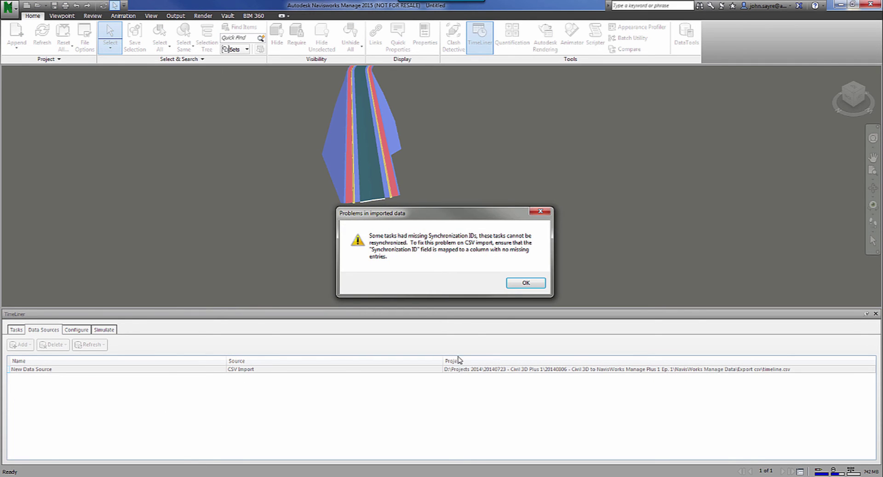
left_click(523, 283)
left_click(16, 330)
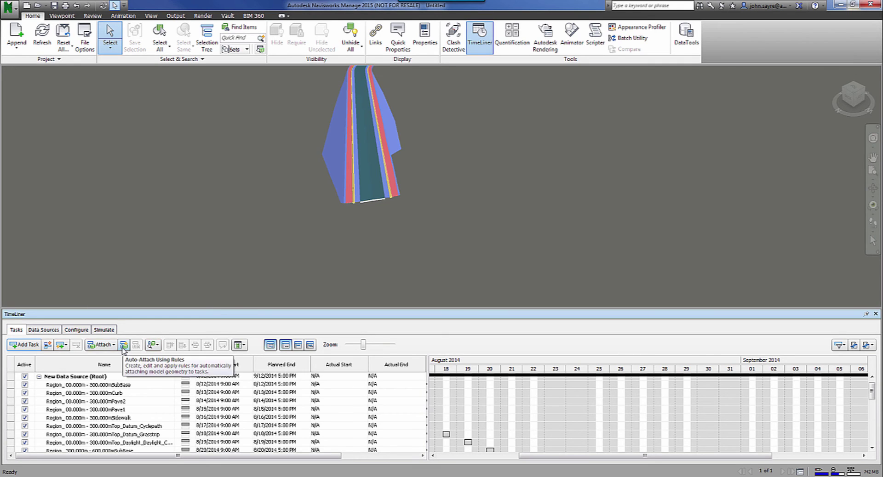
Step: Apply the Auto-Attach rule mapping task names to same-named layers, then close TimeLiner Rules
left_click(123, 346)
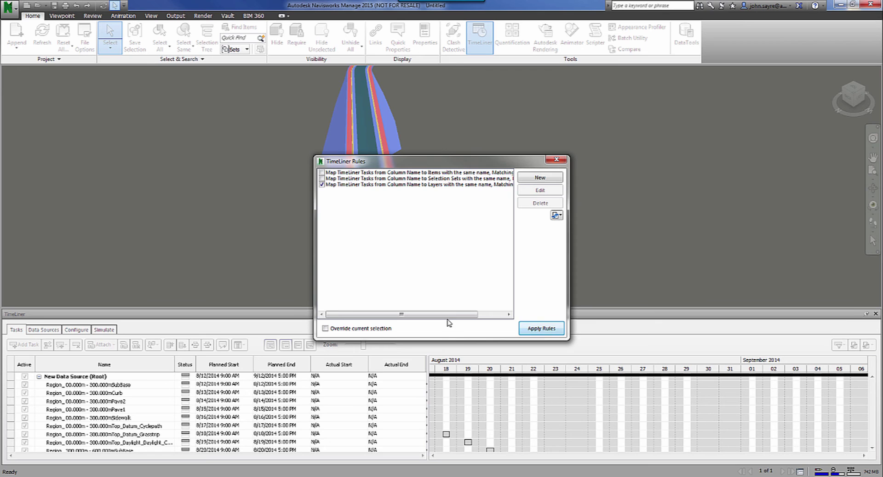
scroll(455, 316, "right", 2)
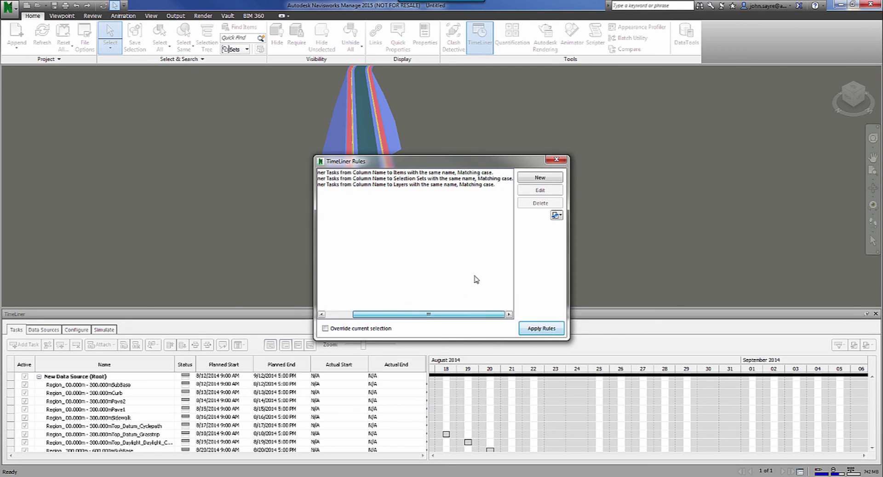
left_click(542, 329)
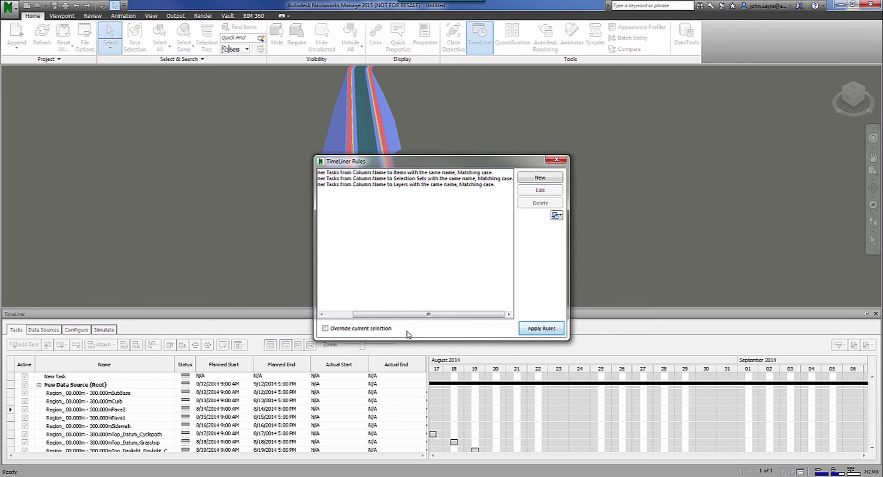
left_click(556, 160)
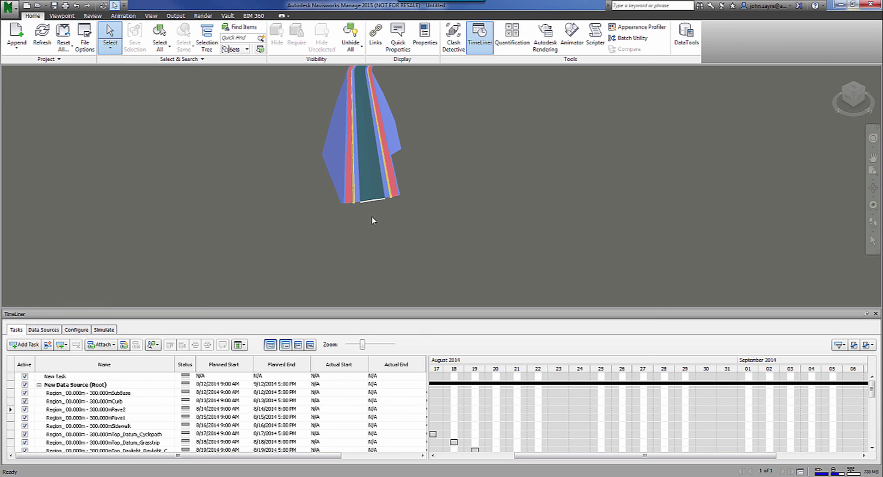
Step: Play the TimeLiner simulation to 9/12/2014, zooming out and panning to follow the road's construction
left_click(104, 330)
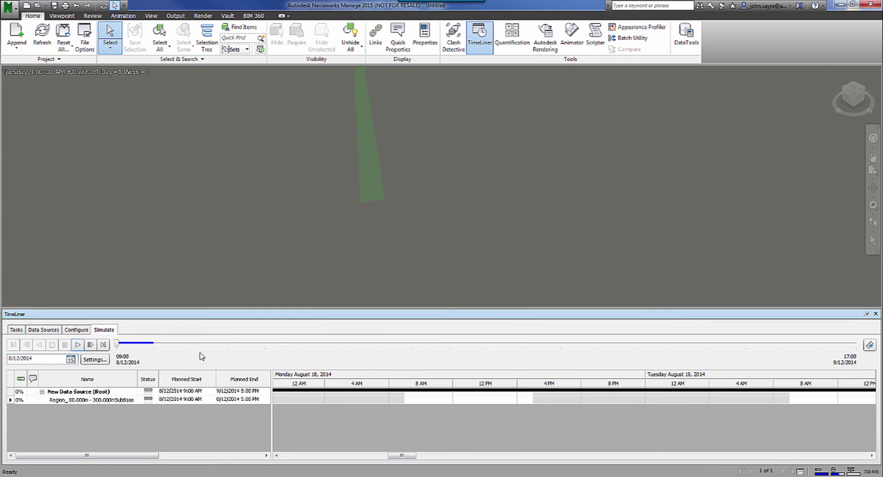
left_click(77, 345)
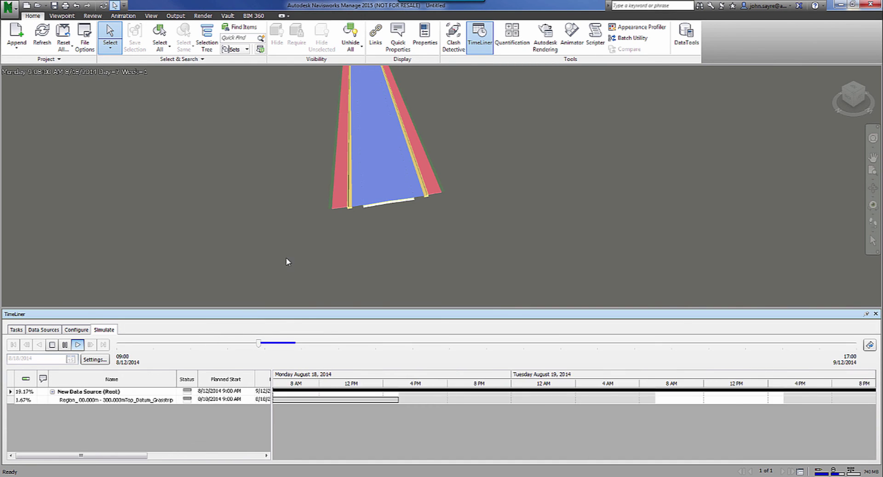
left_click_drag(471, 243, 431, 227)
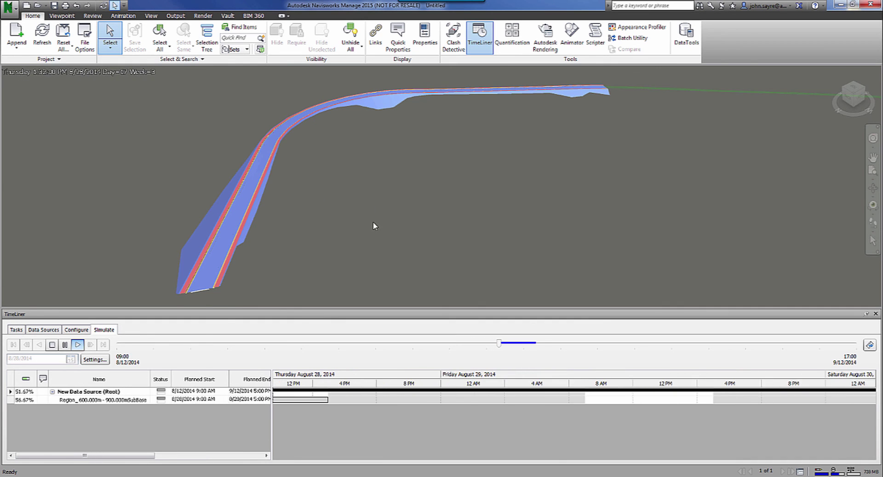
middle_click_drag(492, 211, 324, 210)
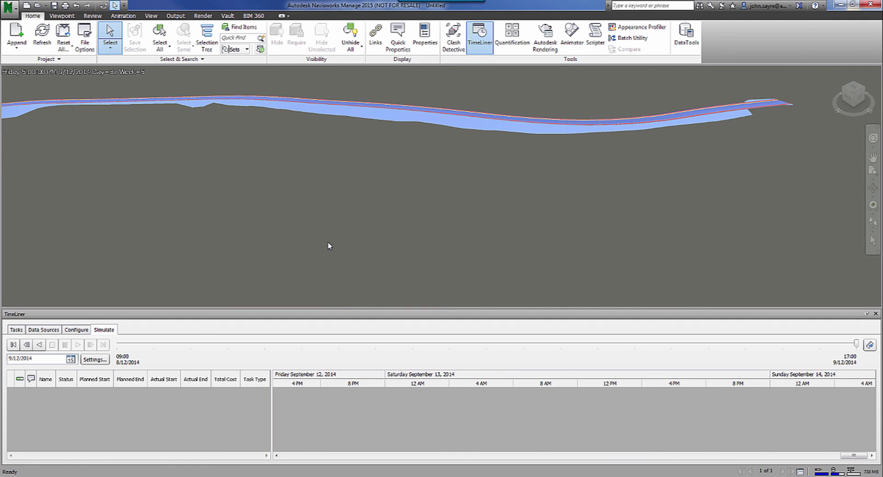
Step: Pan and orbit the camera to look along the full length of the completed Link Road
middle_click_drag(427, 225, 454, 203)
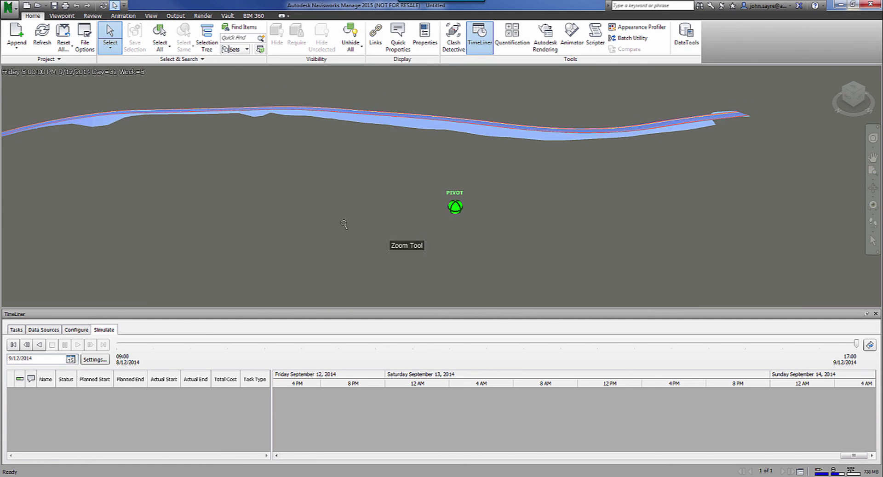
mouse_move(386, 216)
middle_mouse_down()
mouse_move(325, 216)
mouse_move(399, 208)
middle_mouse_up()
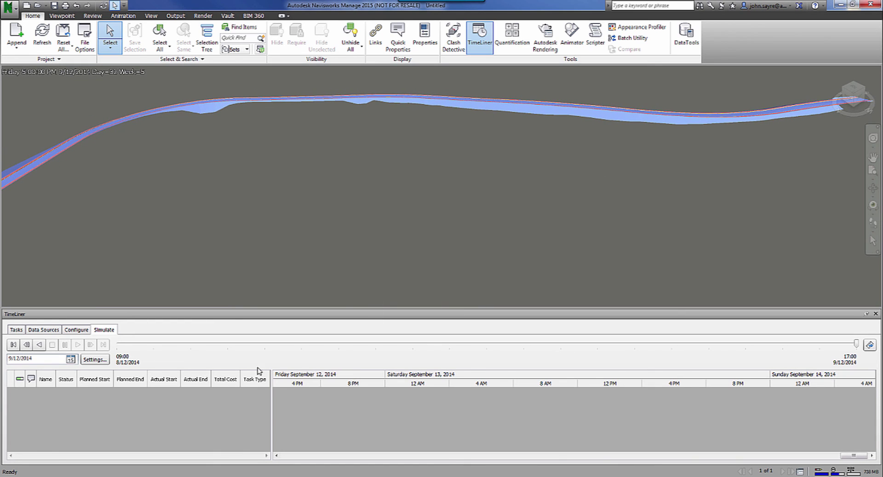